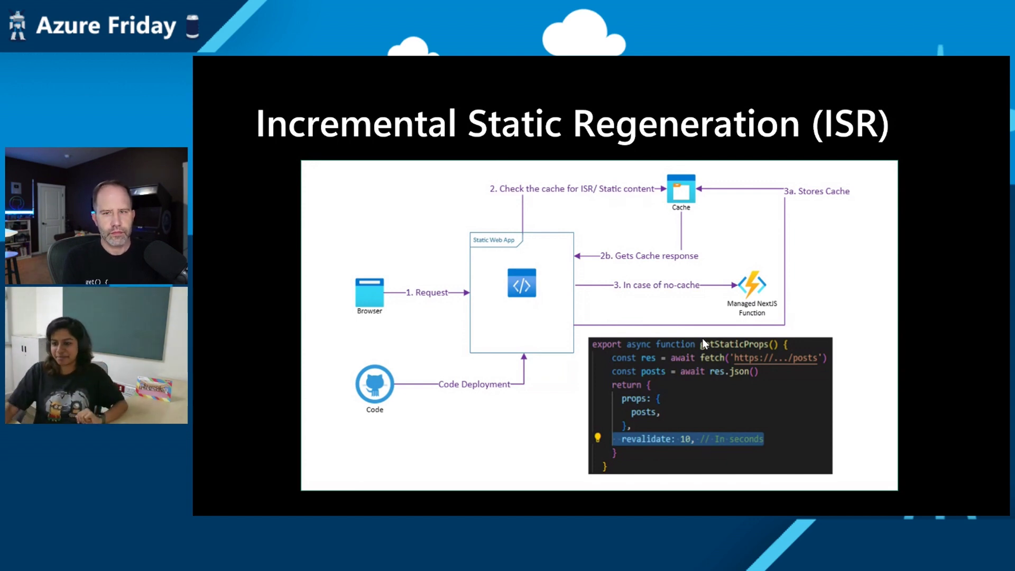
Step: Advance the presentation to the Server-Side Rendering slide
key(Right)
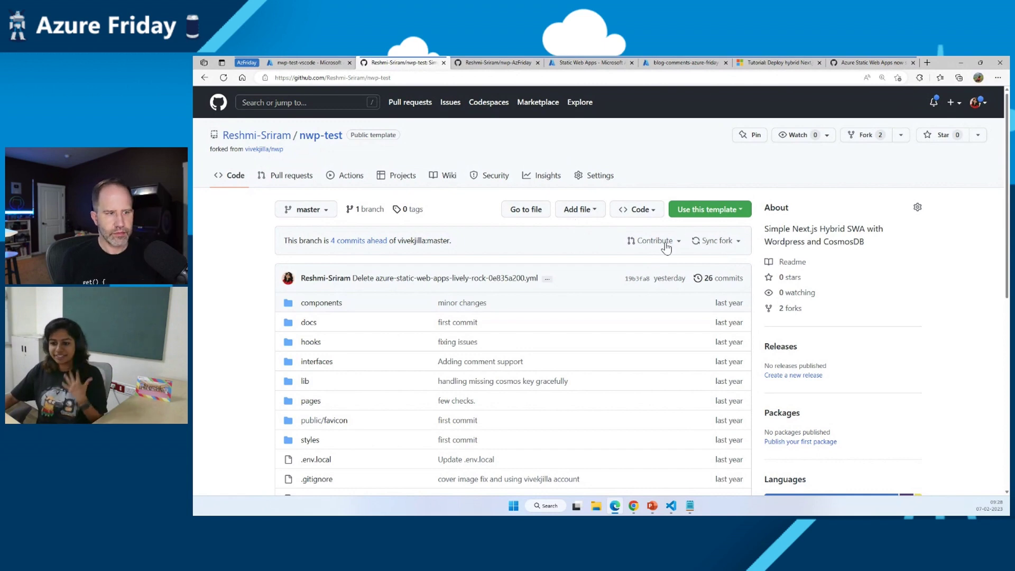
Step: Clone nwp-AzFriday from its GitHub URL, cd into it, and open it with code
click(498, 62)
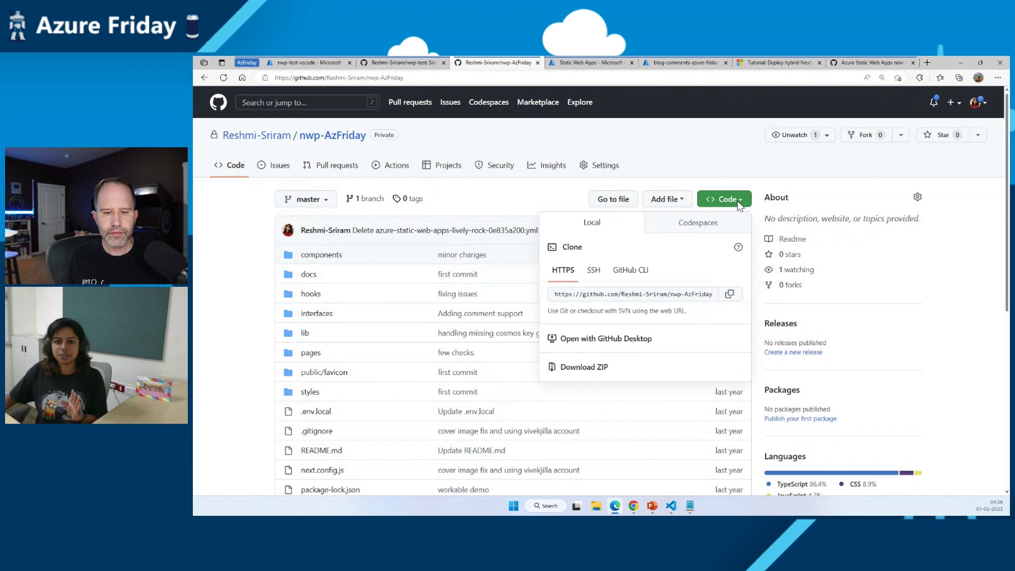
click(730, 293)
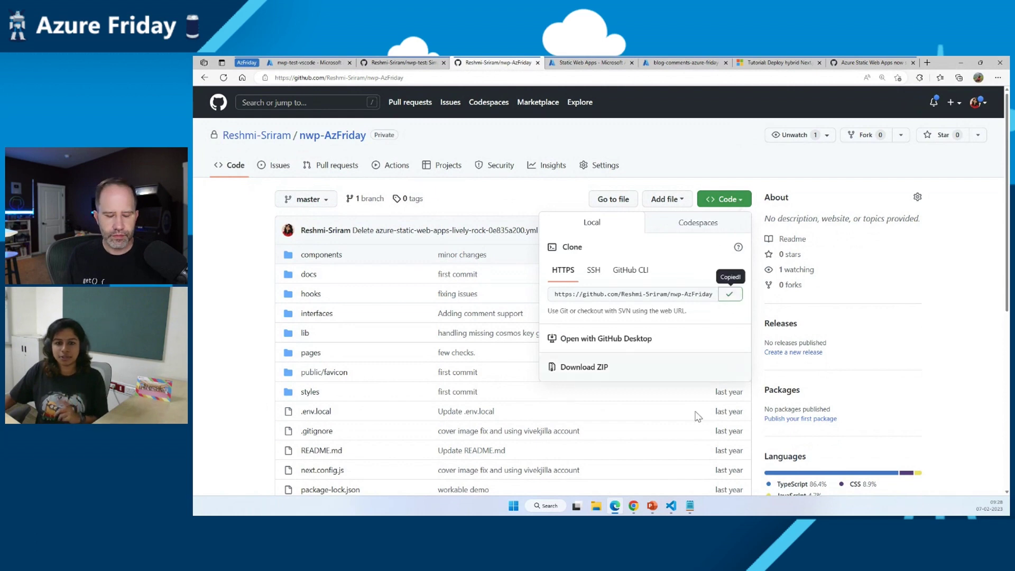
click(671, 505)
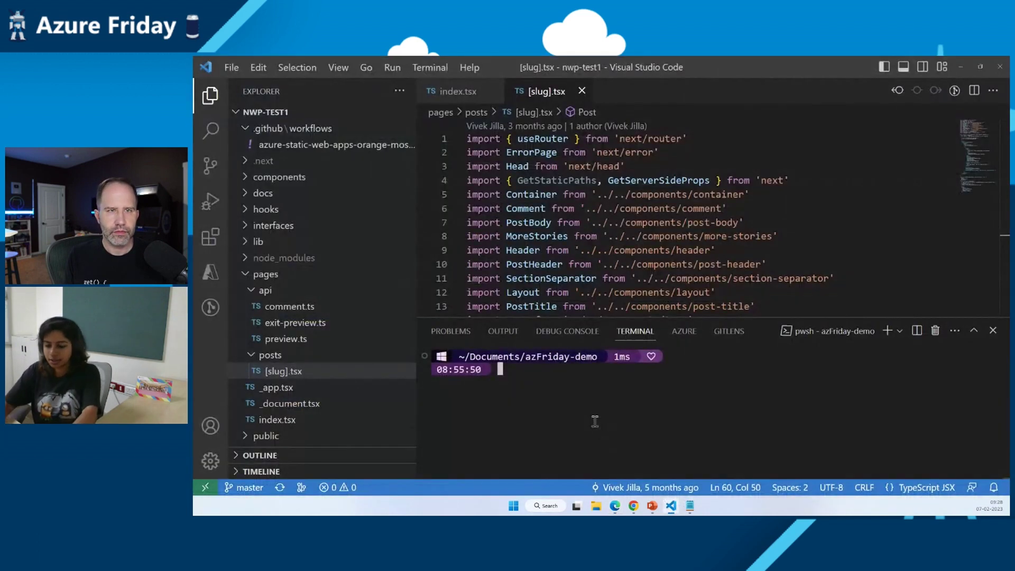
text(git clone)
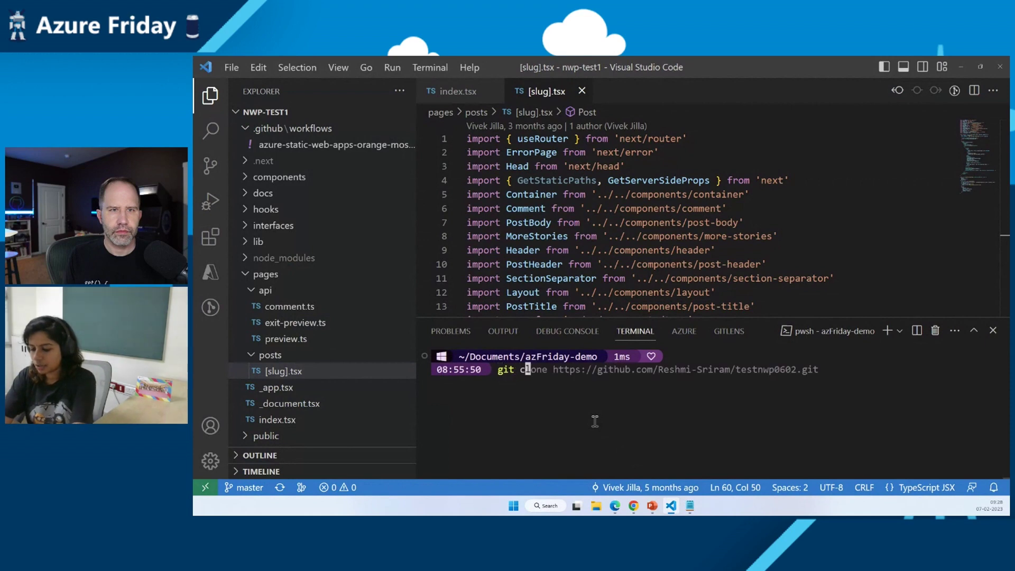
key(ctrl+v)
key(Return)
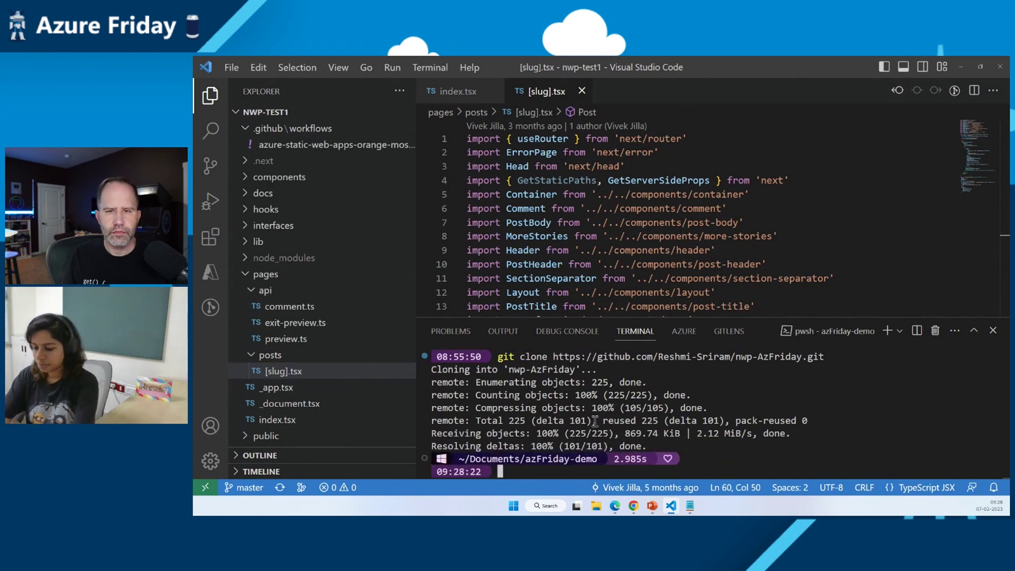
text(cd .)
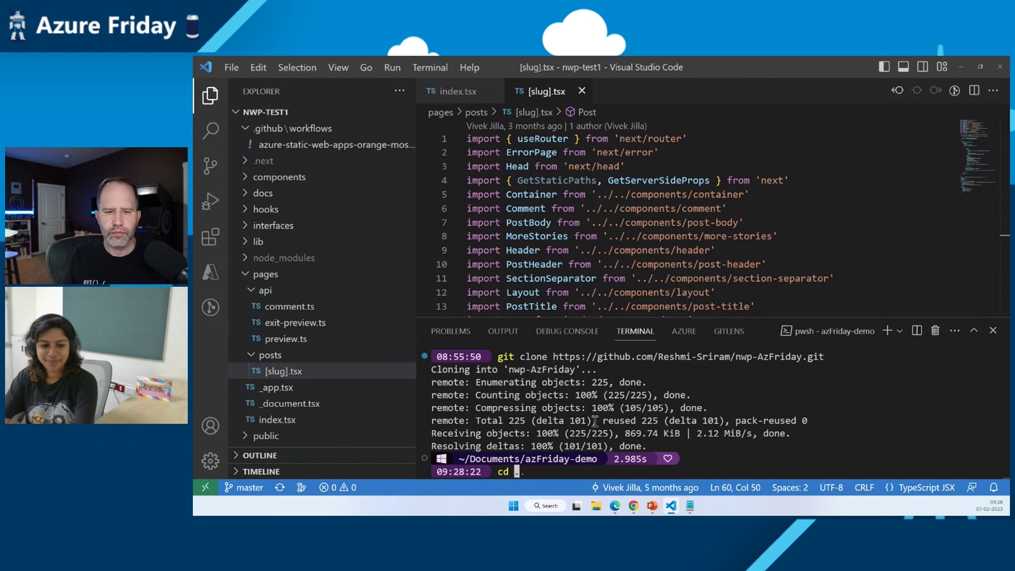
text(wp)
key(Tab)
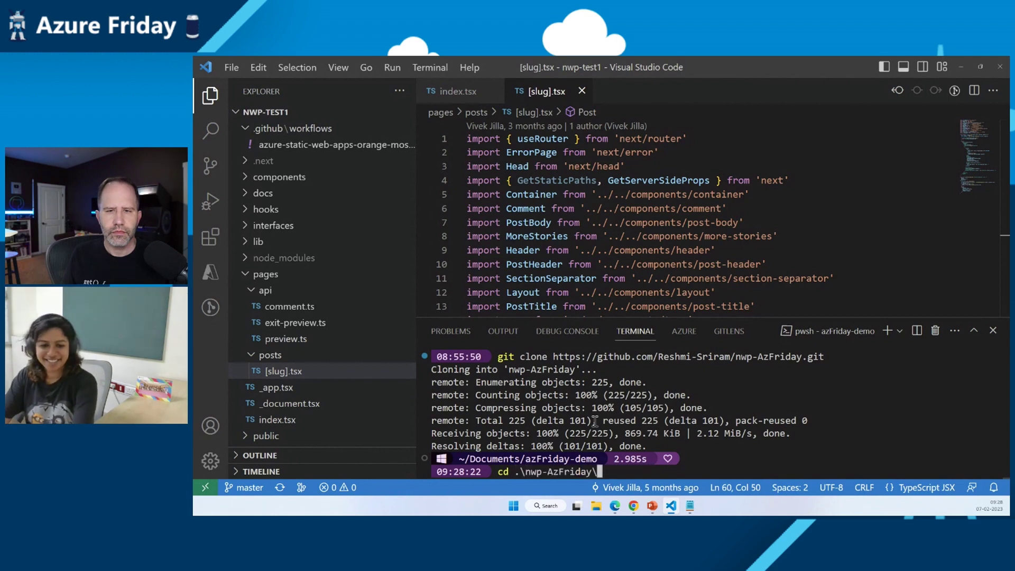
key(Return)
text(code .)
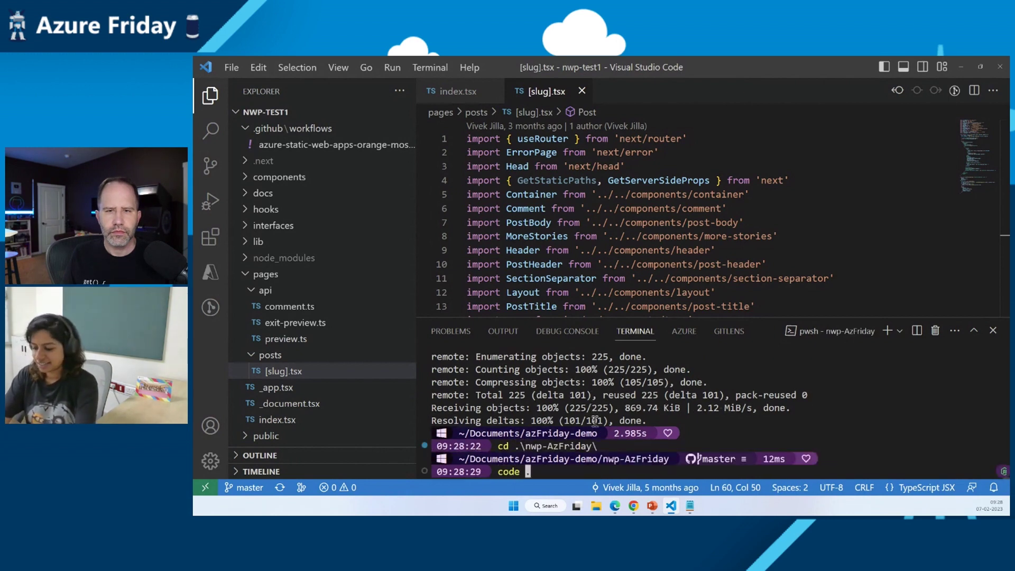
key(Return)
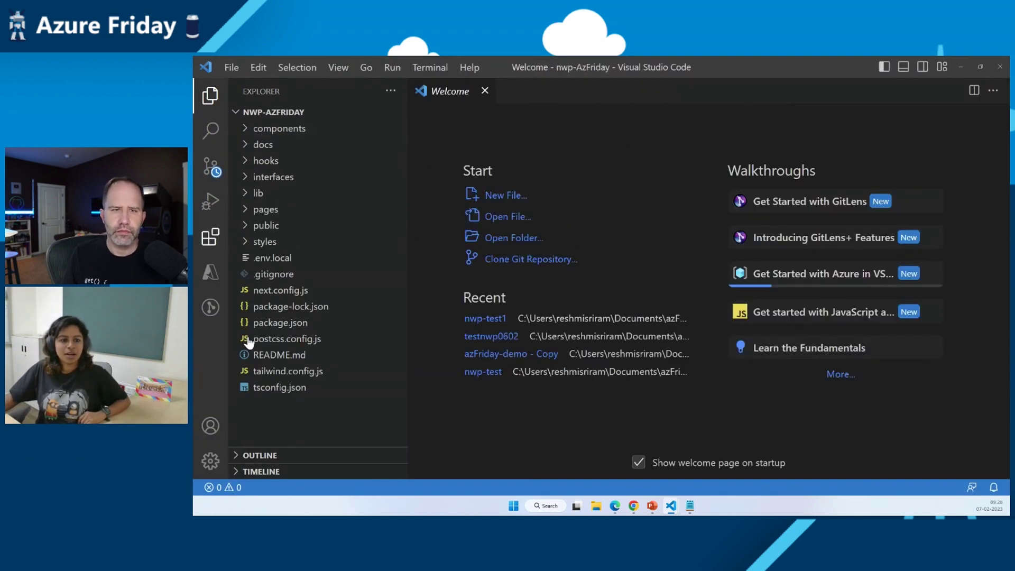
Step: Open pages/index.tsx from the Explorer and show the Azure resources view
click(266, 209)
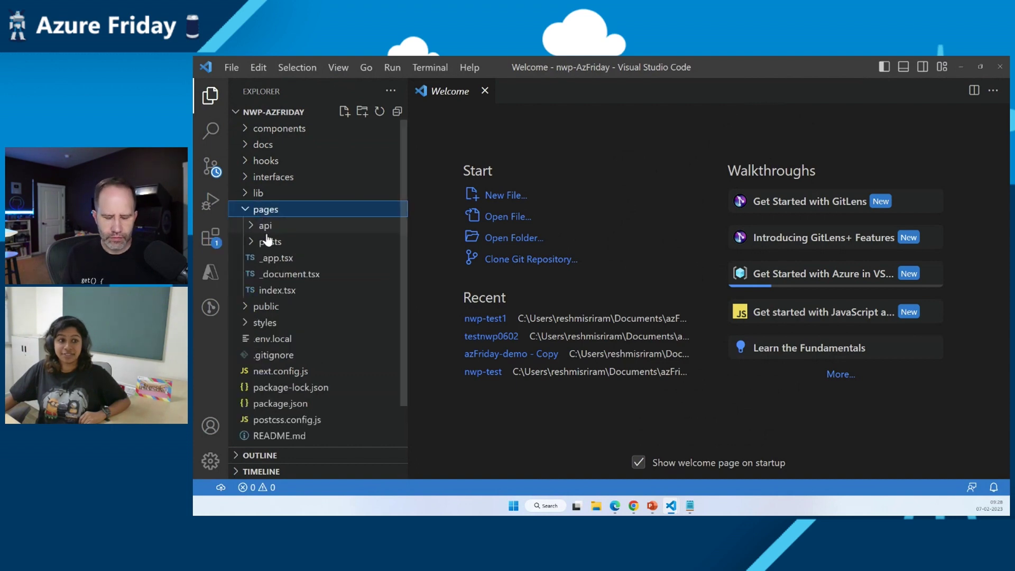
click(279, 290)
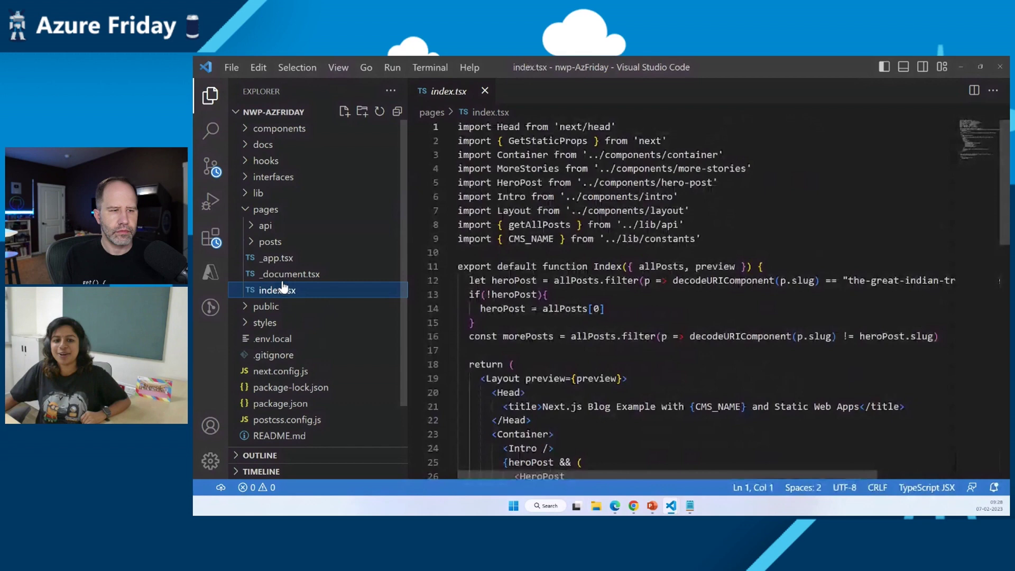
click(211, 271)
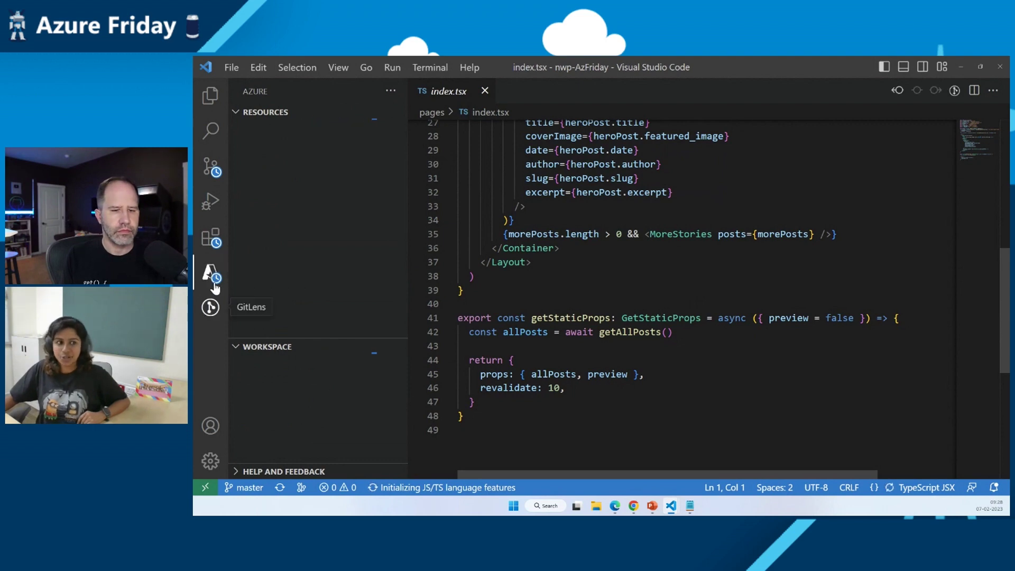
mouse_move(265, 112)
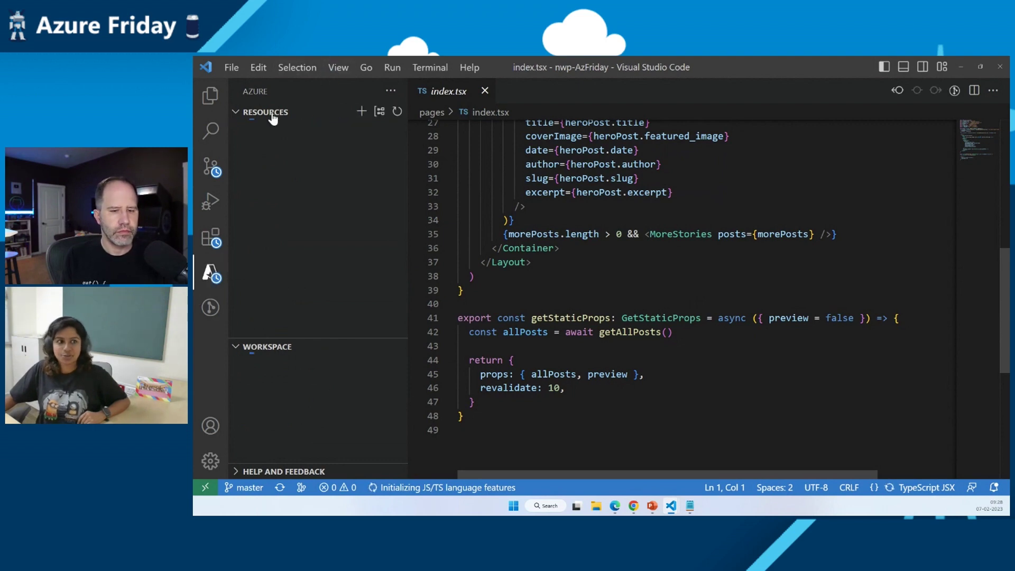
Step: Create Static Web App nwp-AzFriday with the Next.js (SSR) preset, location '/' and blank output
key(ctrl+b)
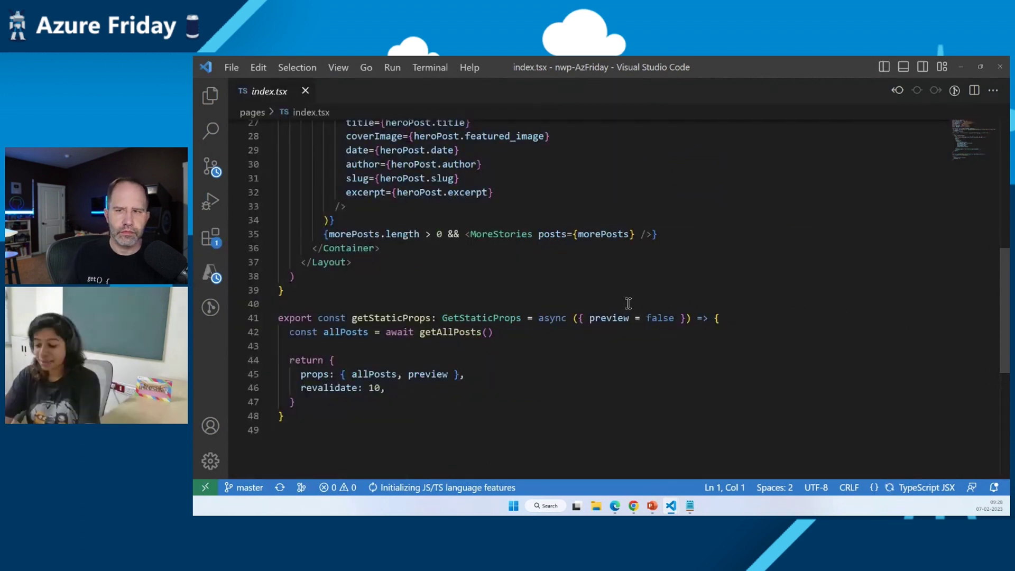
key(ctrl+shift+p)
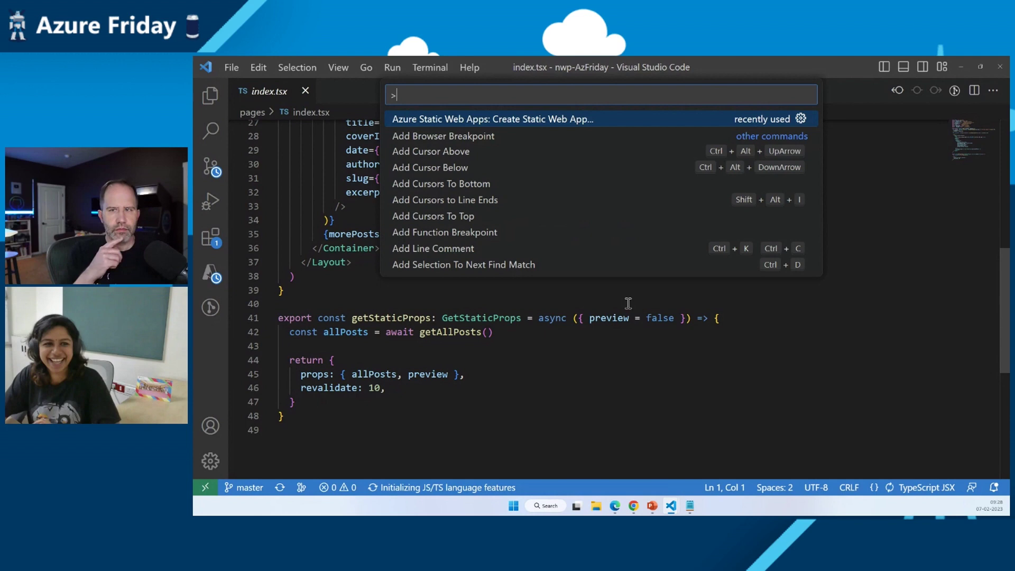
key(Return)
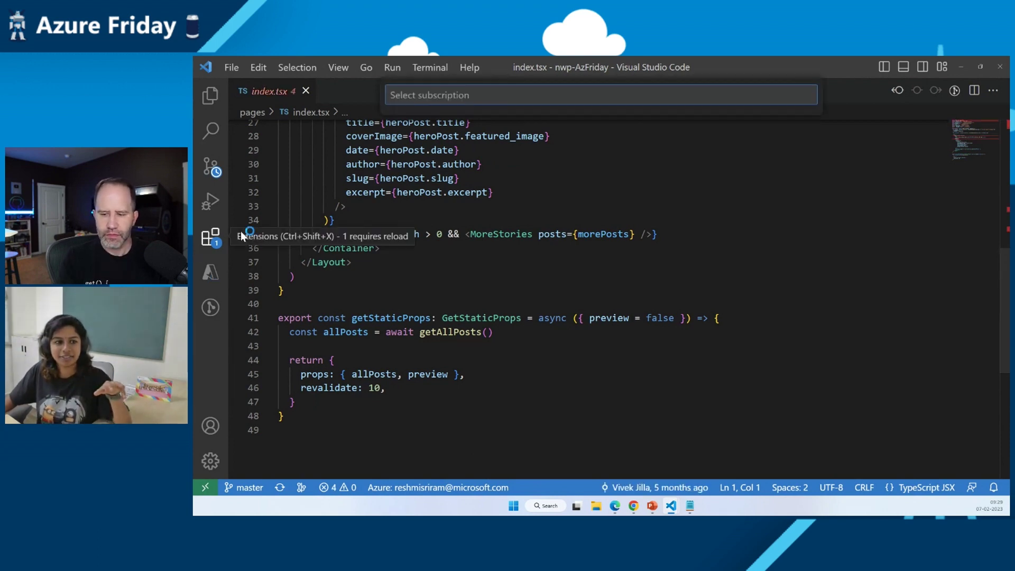
click(480, 119)
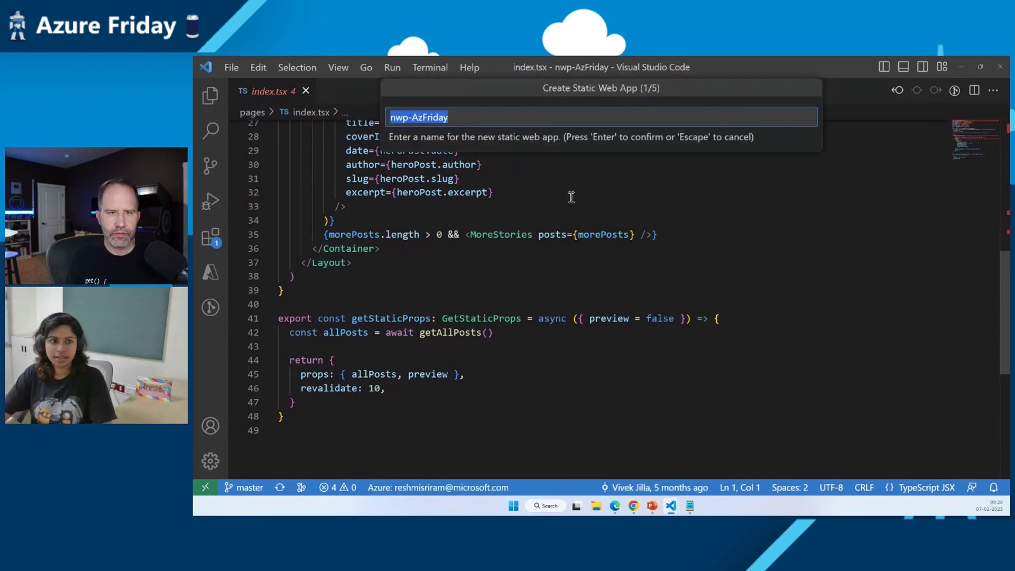
key(Return)
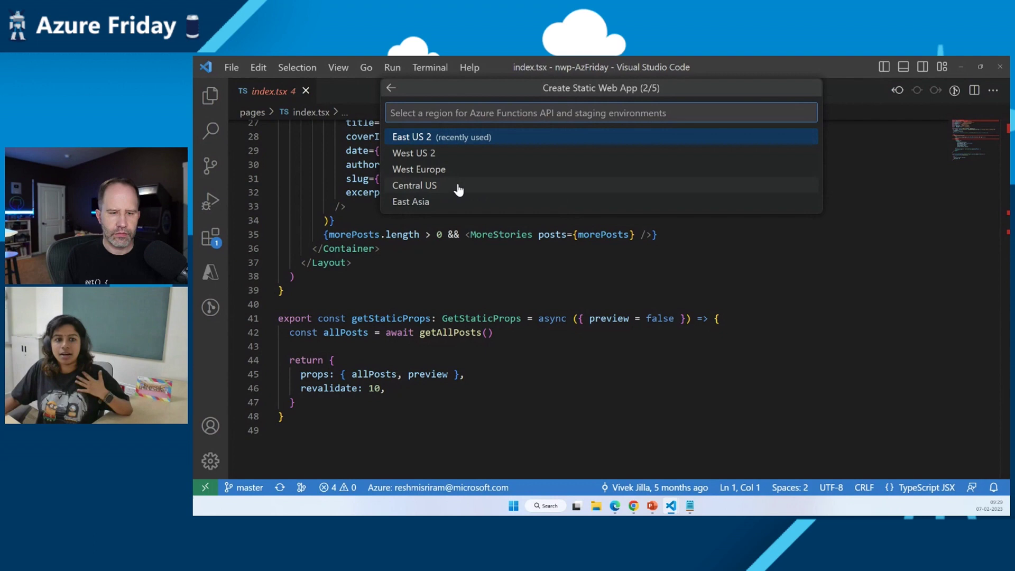
click(458, 205)
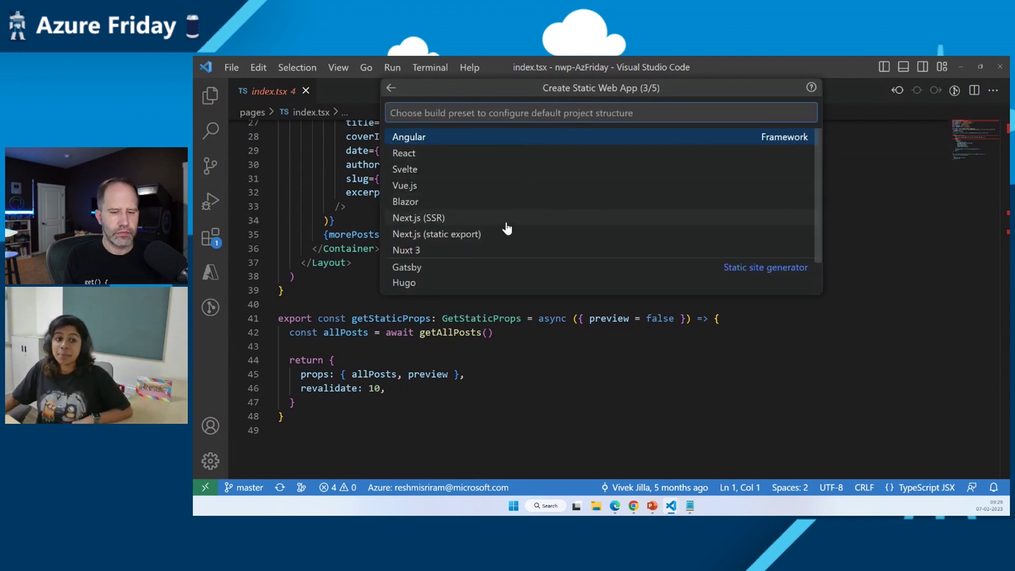
click(431, 221)
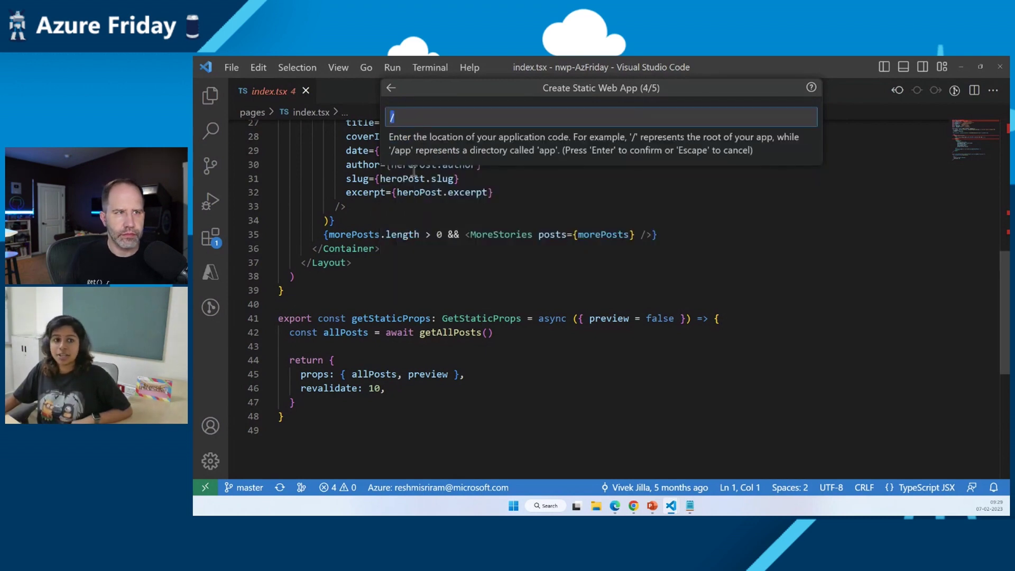
key(Return)
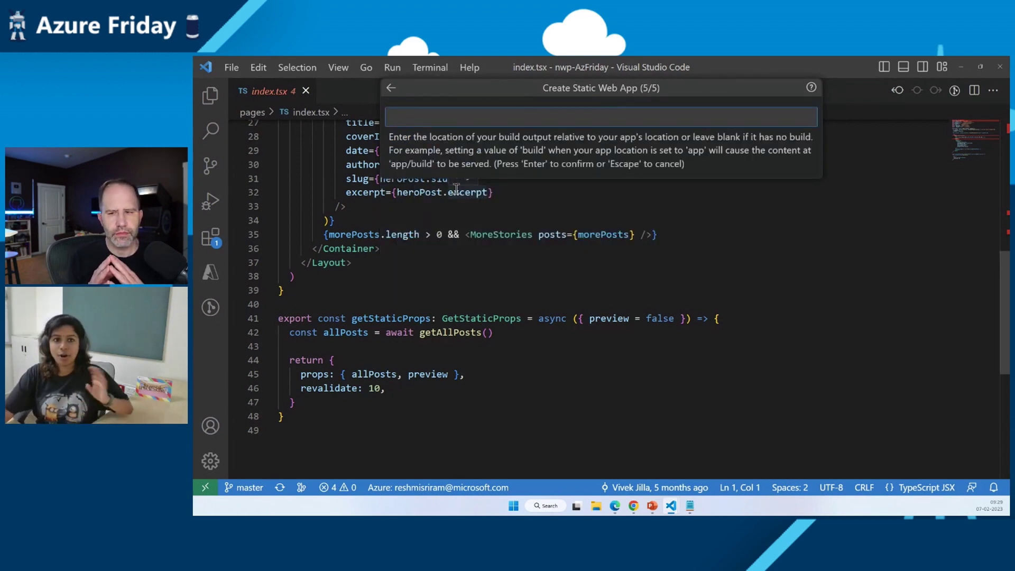
key(Return)
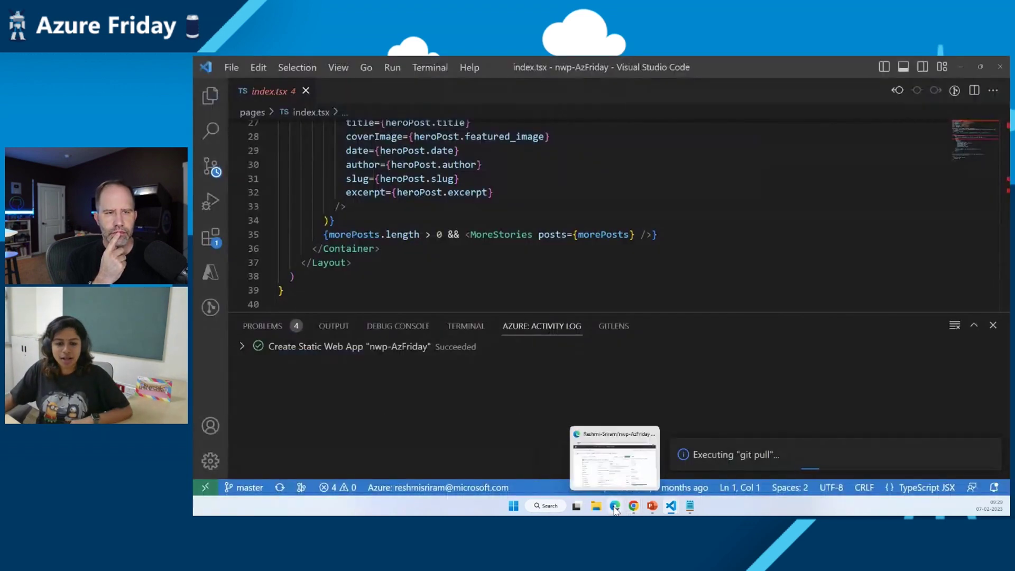
click(614, 463)
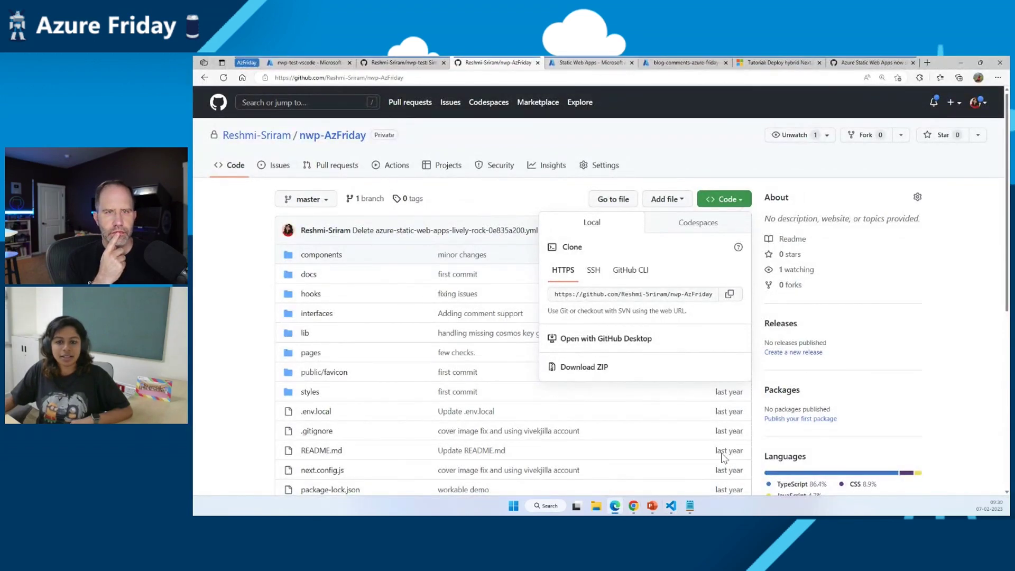
mouse_move(671, 507)
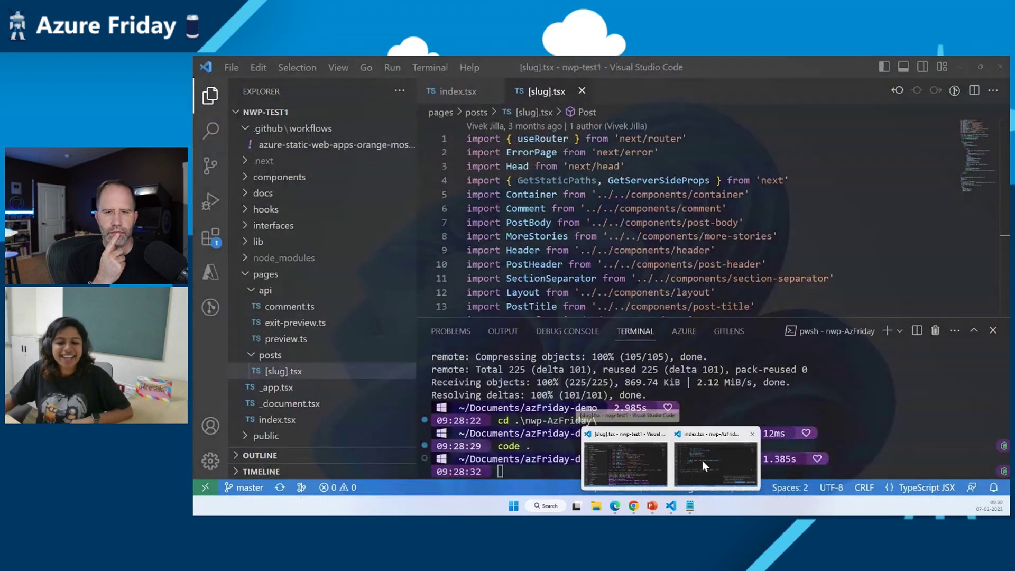
Step: Browse the nwp-AzFriday project's file tree into the api folder
click(713, 461)
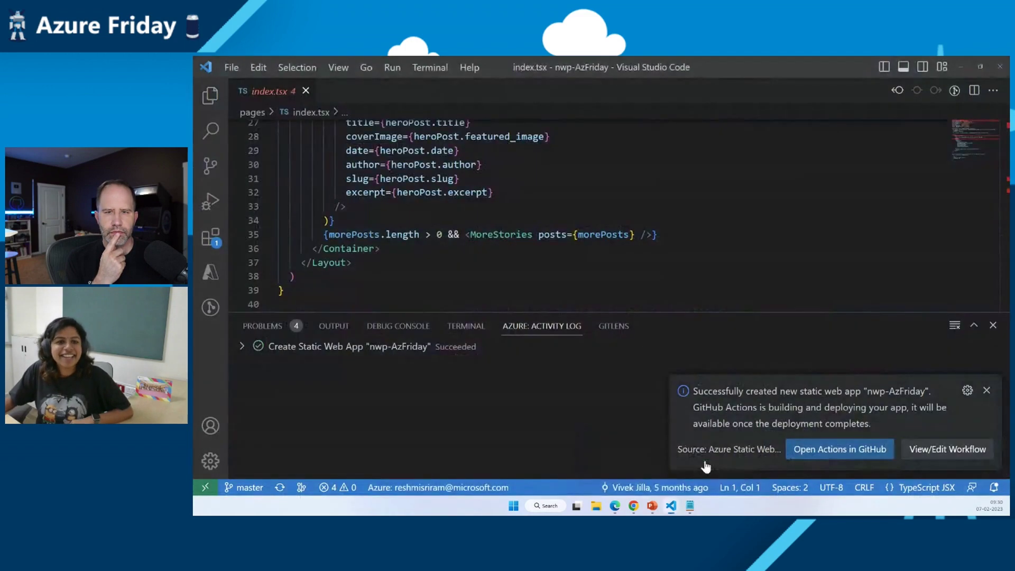
scroll(511, 254, up, 6)
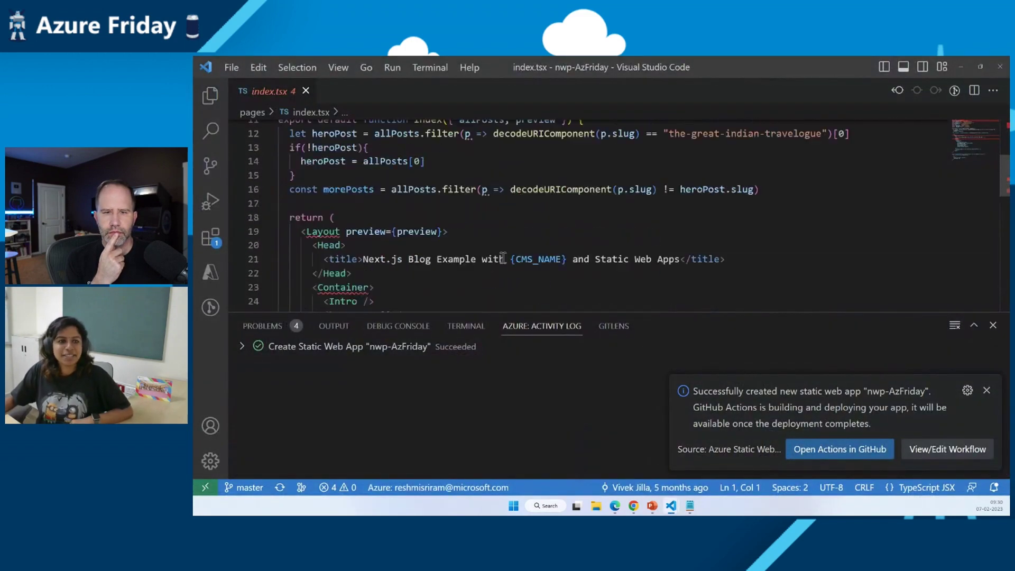
click(209, 96)
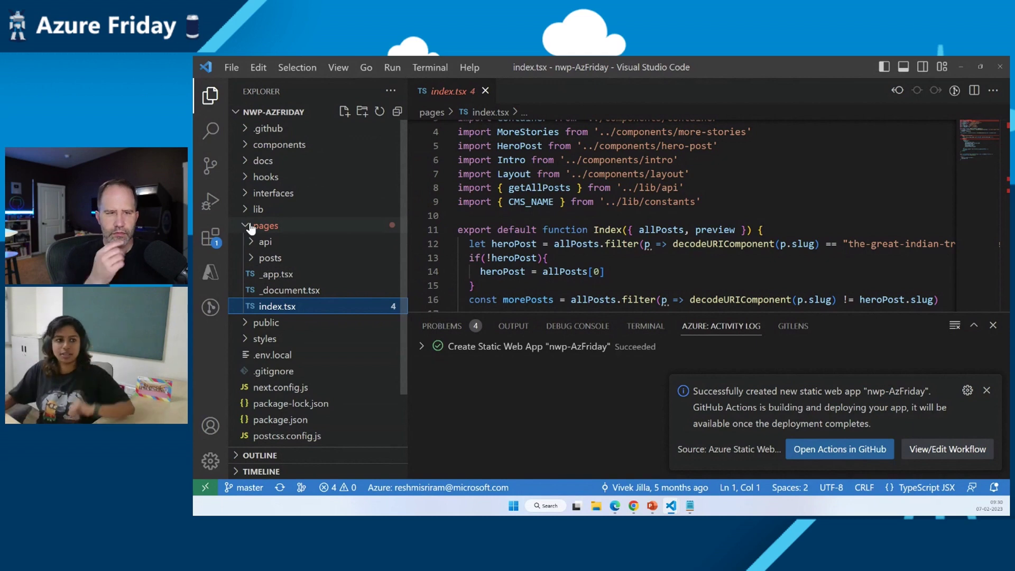
click(252, 243)
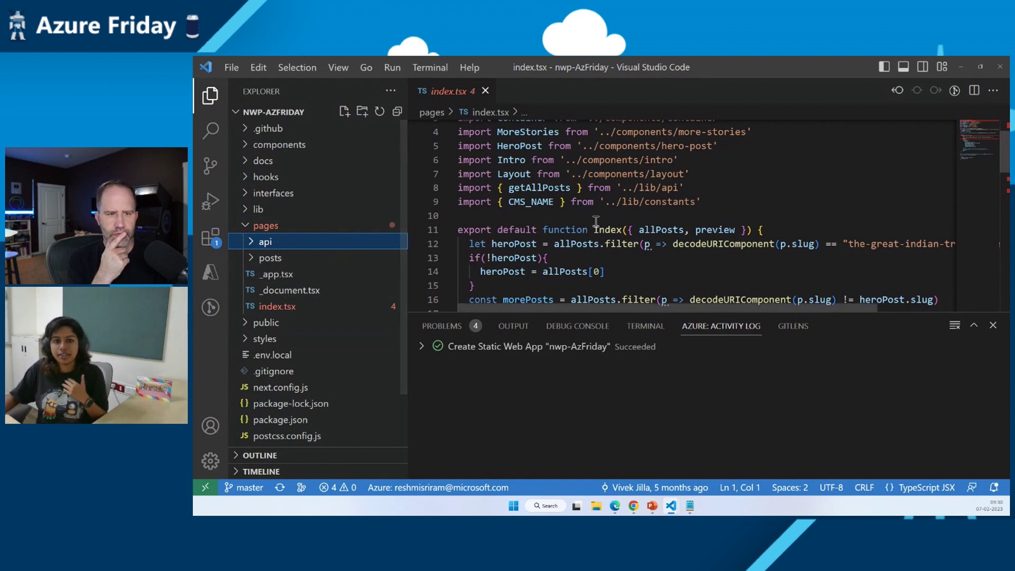
scroll(598, 238, down, 5)
scroll(598, 238, down, 5)
scroll(599, 245, down, 3)
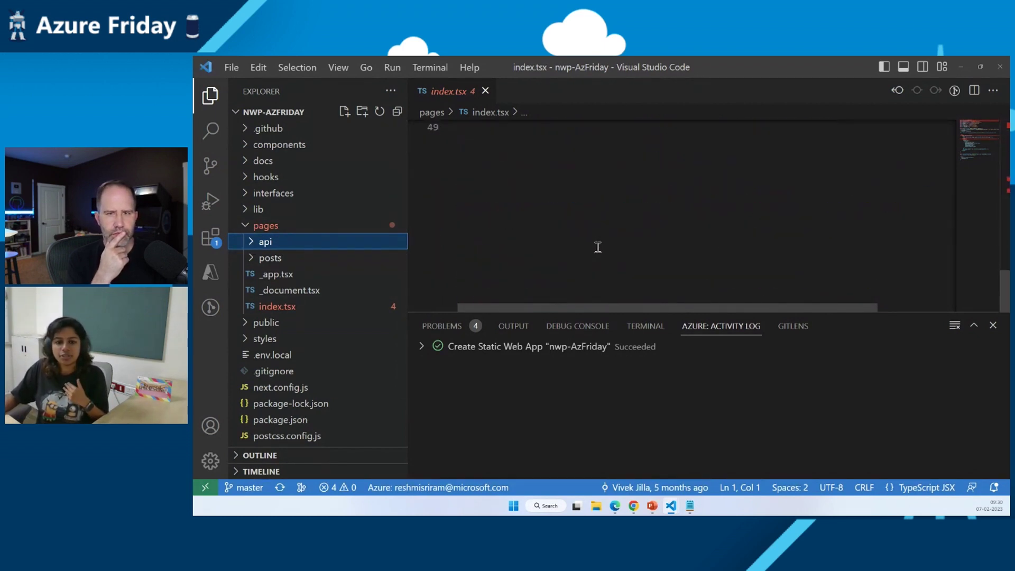
scroll(598, 247, up, 3)
scroll(598, 248, up, 2)
scroll(597, 247, up, 1)
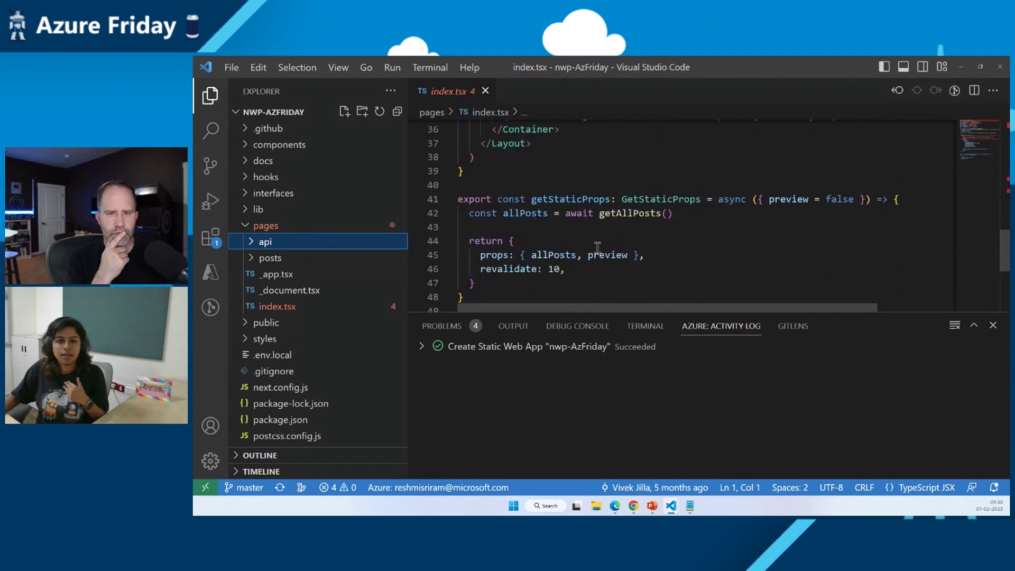
Step: Highlight the GetStaticProps type and its revalidate: 10 setting in the code
double_click(663, 198)
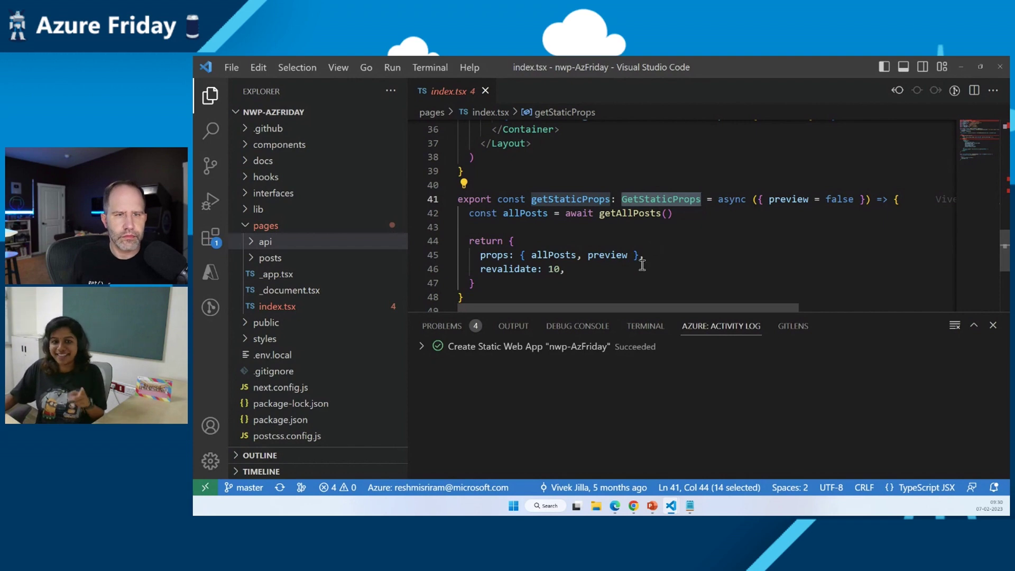
drag(565, 269, 479, 269)
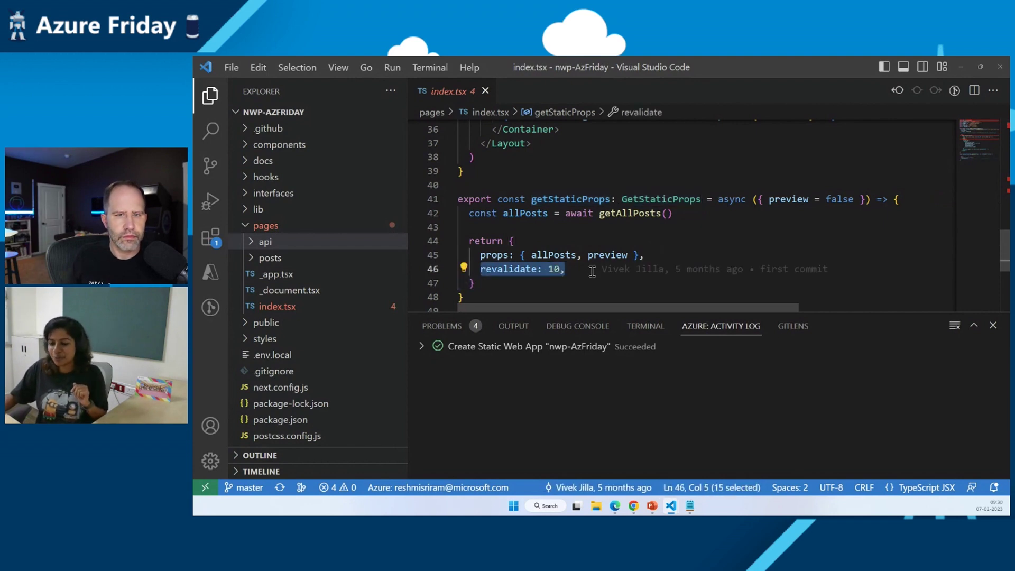
click(611, 271)
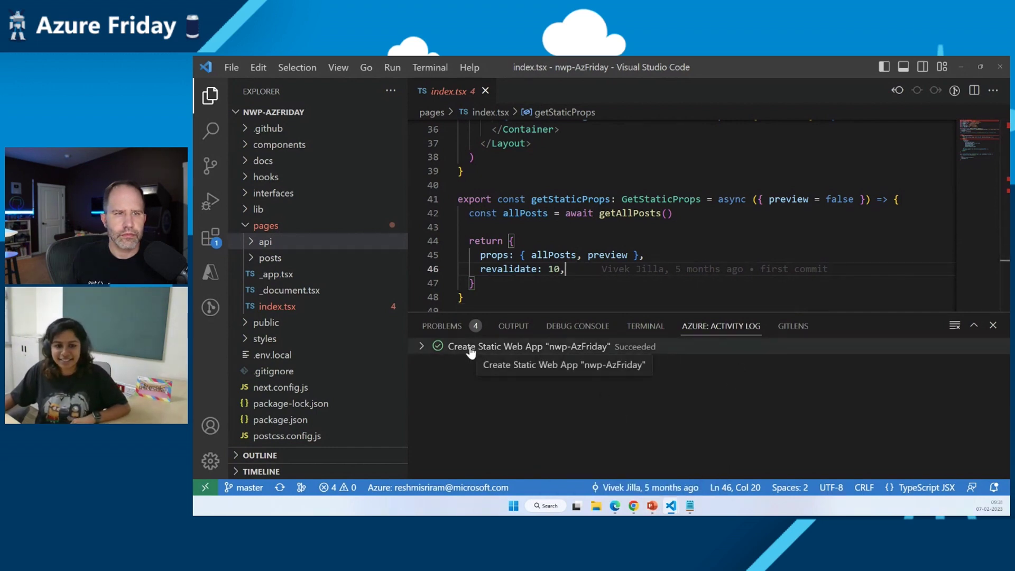
mouse_move(633, 506)
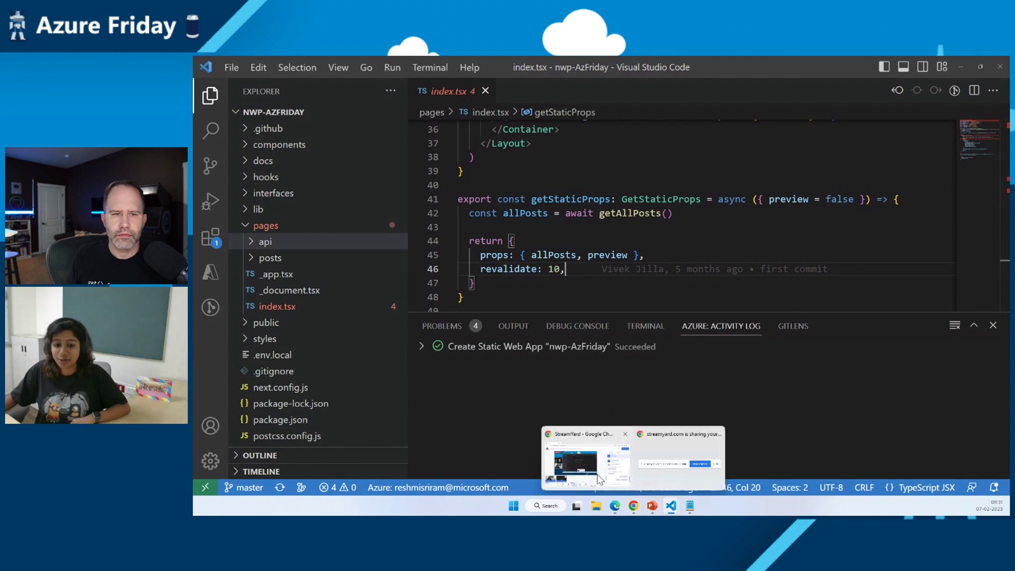
click(587, 464)
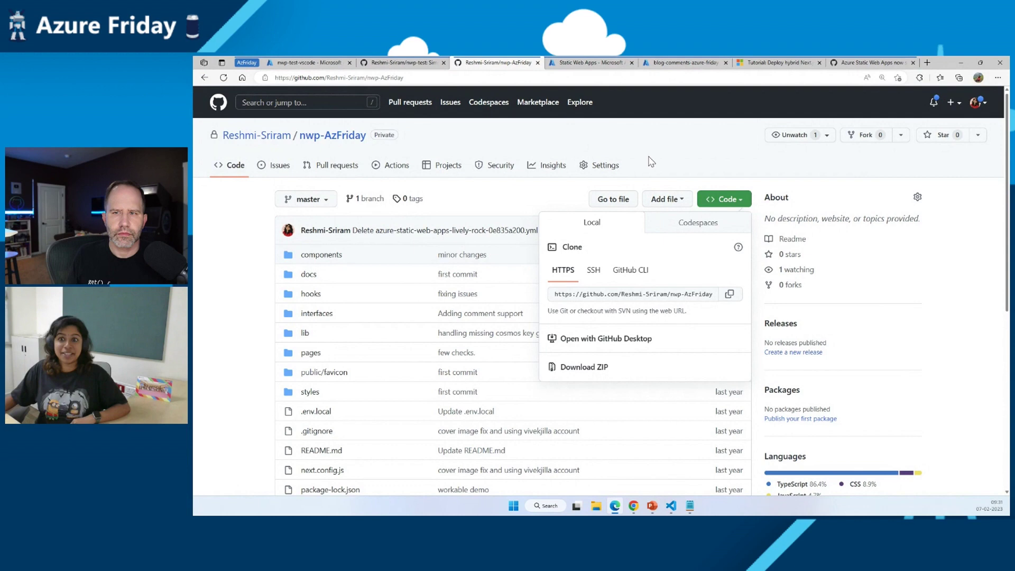
Step: View the running Static Web Apps workflow's Build and Deploy Job log in GitHub Actions
click(397, 165)
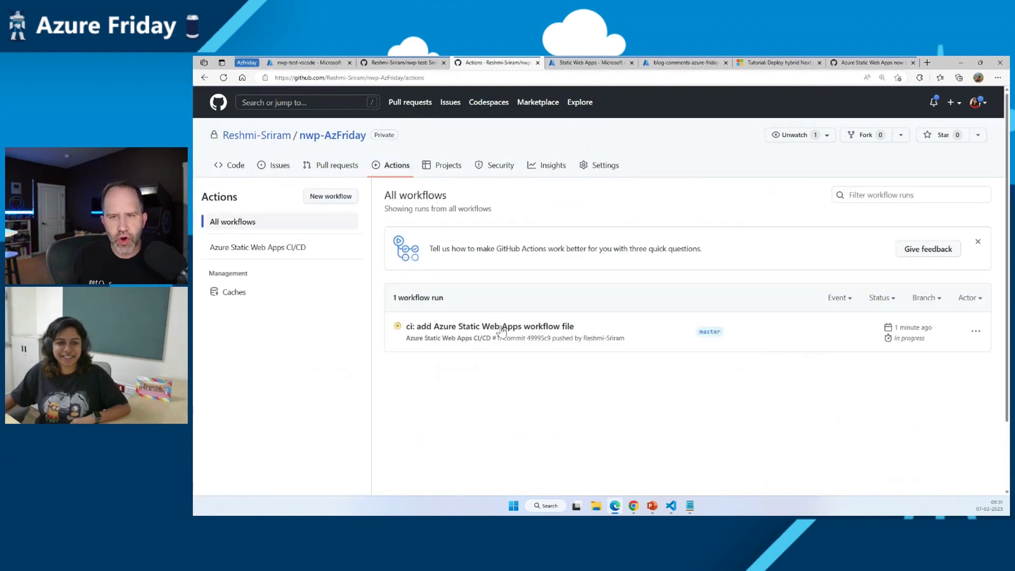
click(487, 327)
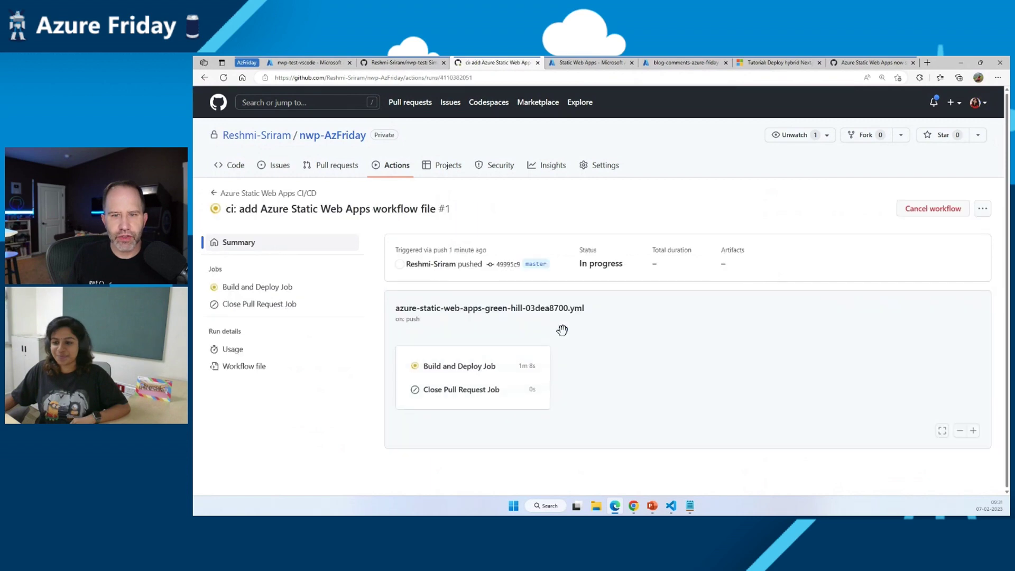
click(459, 366)
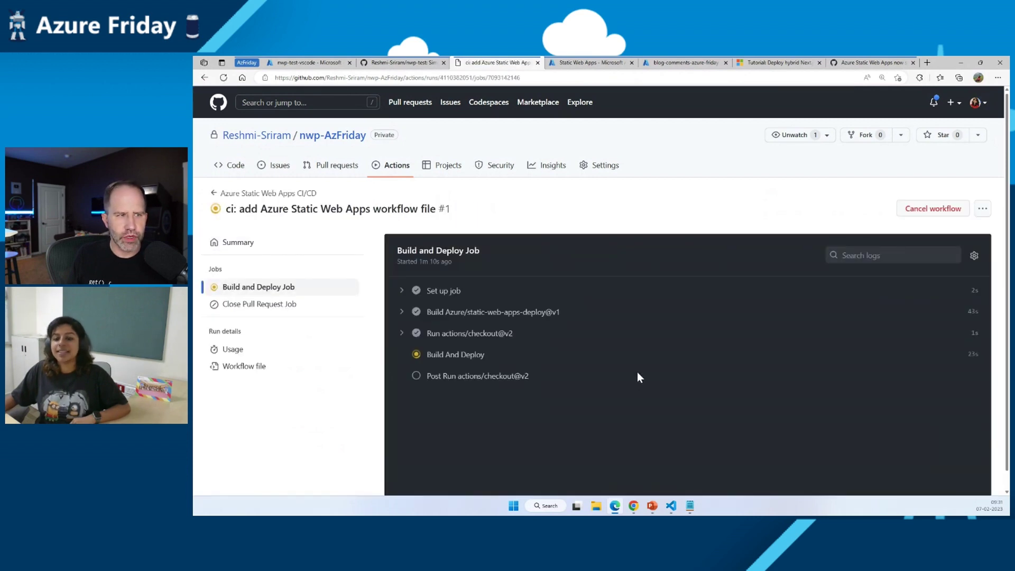
mouse_move(671, 505)
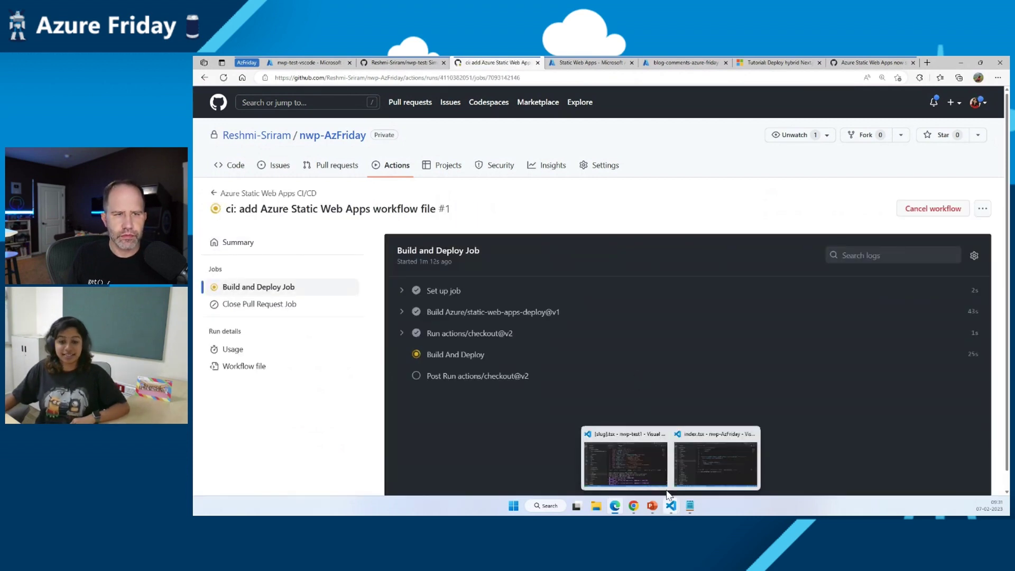
click(703, 448)
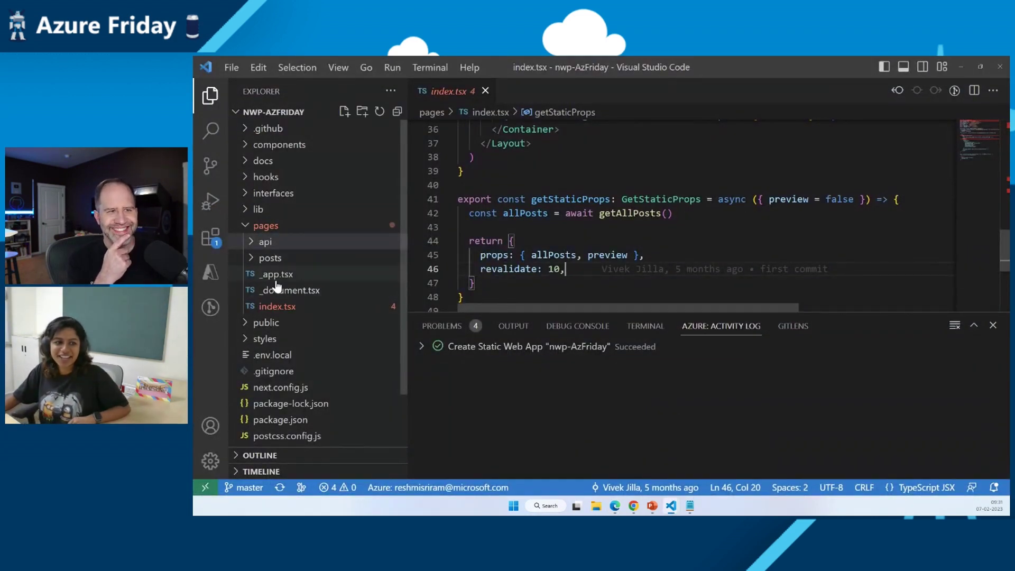
Step: Open pages/posts/[slug].tsx and highlight GetServerSideProps, its props and getAllComments(post[0].slug)
click(270, 258)
click(284, 274)
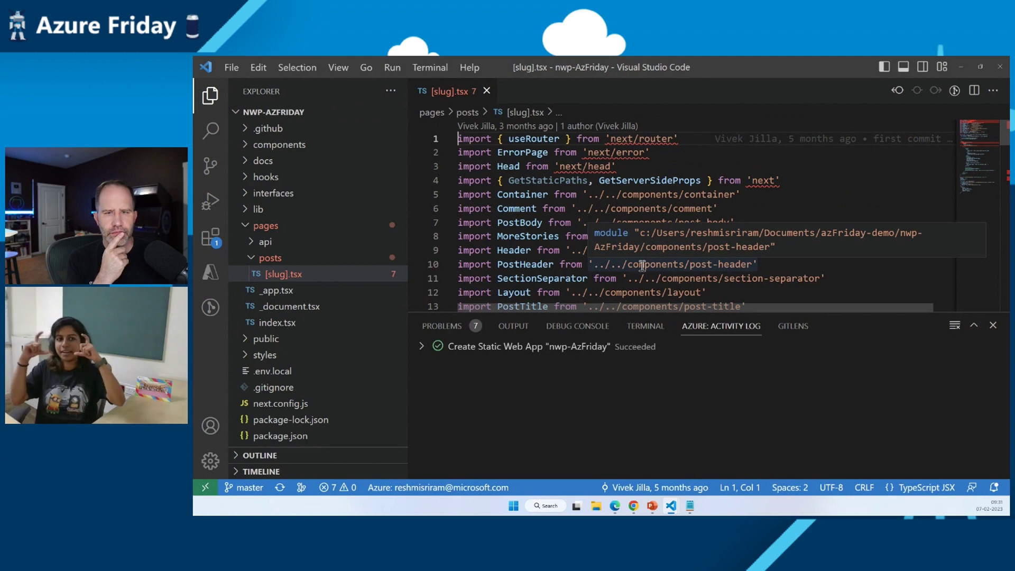
mouse_move(611, 264)
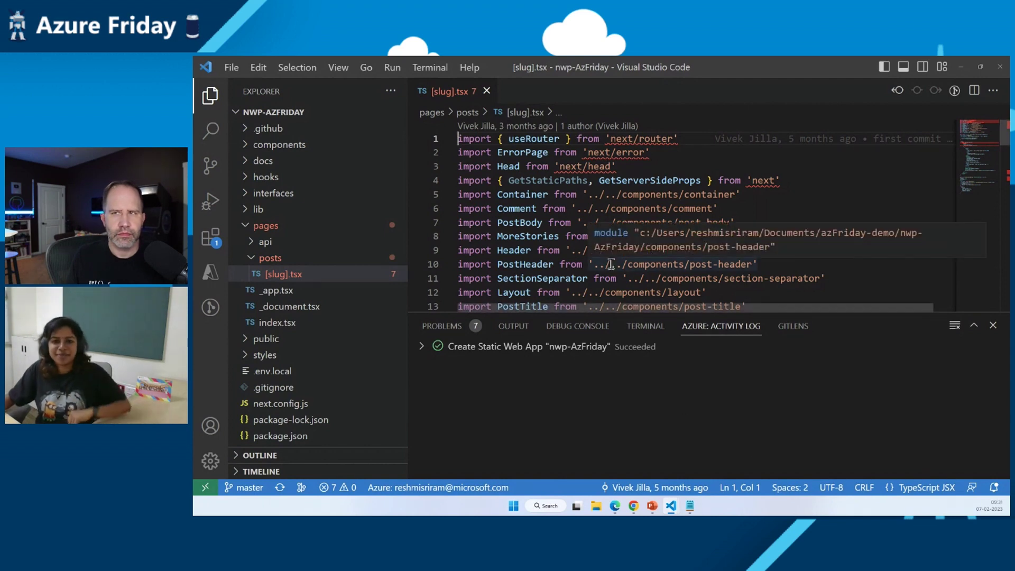
scroll(667, 269, down, 10)
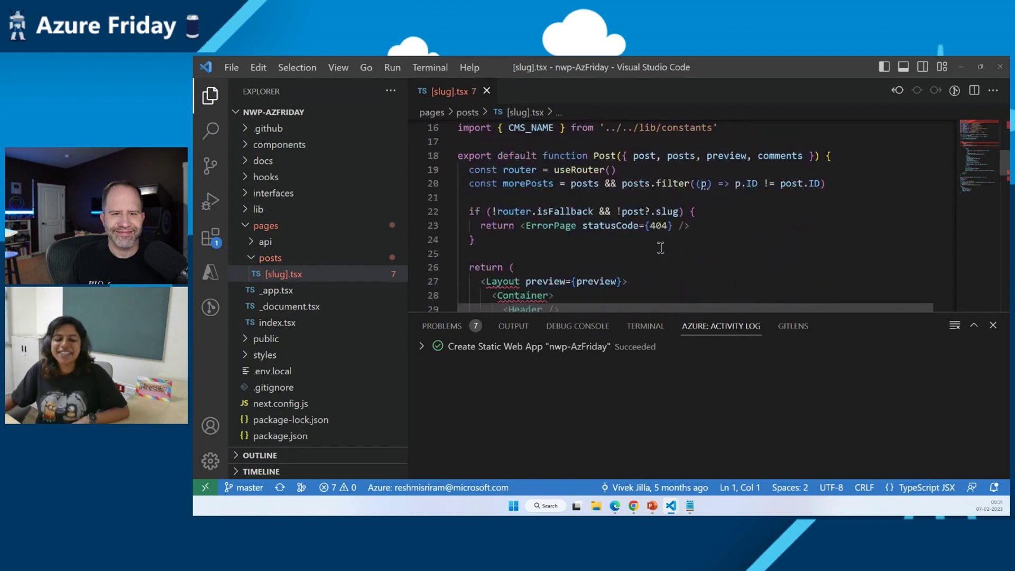
scroll(659, 249, down, 5)
scroll(634, 238, down, 3)
scroll(619, 230, down, 4)
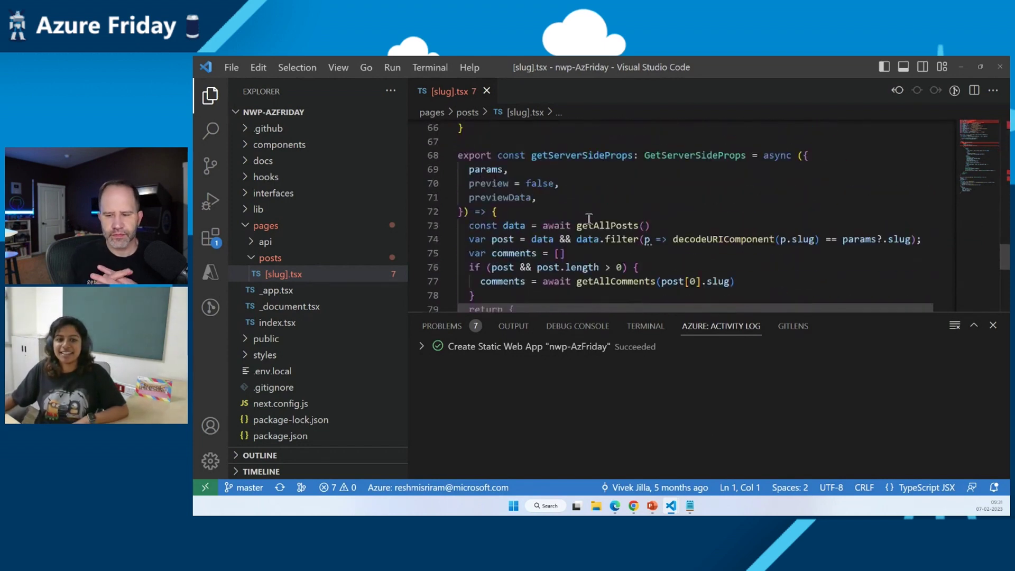
scroll(603, 230, up, 4)
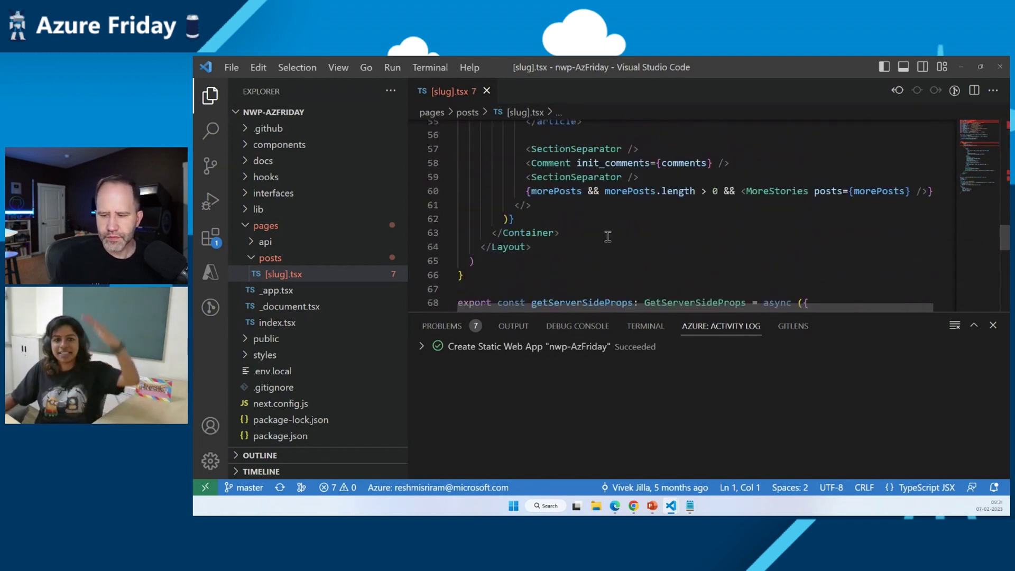
scroll(607, 237, up, 3)
scroll(607, 238, up, 3)
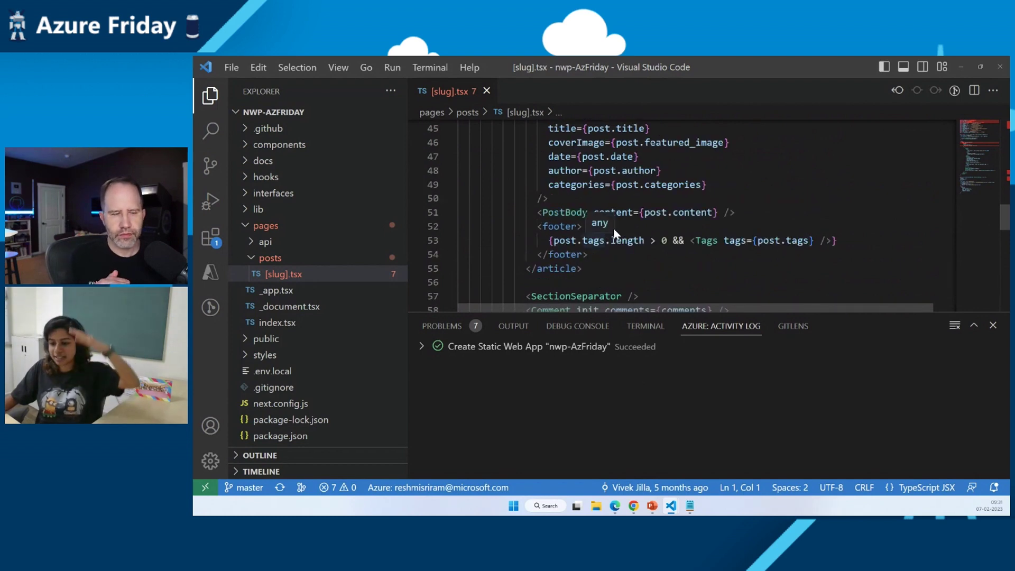
scroll(628, 230, down, 3)
scroll(627, 230, down, 3)
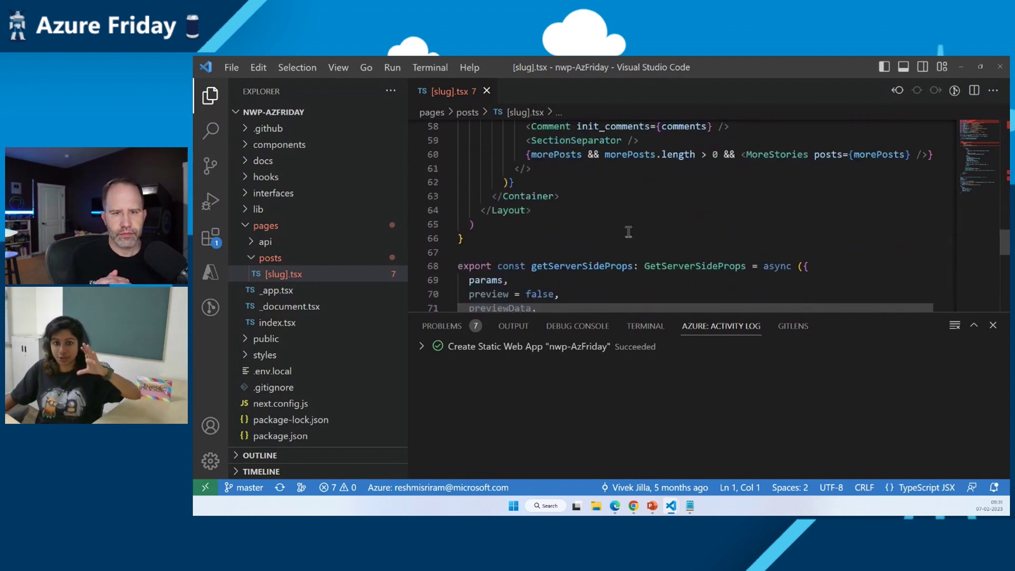
scroll(628, 230, down, 3)
double_click(694, 193)
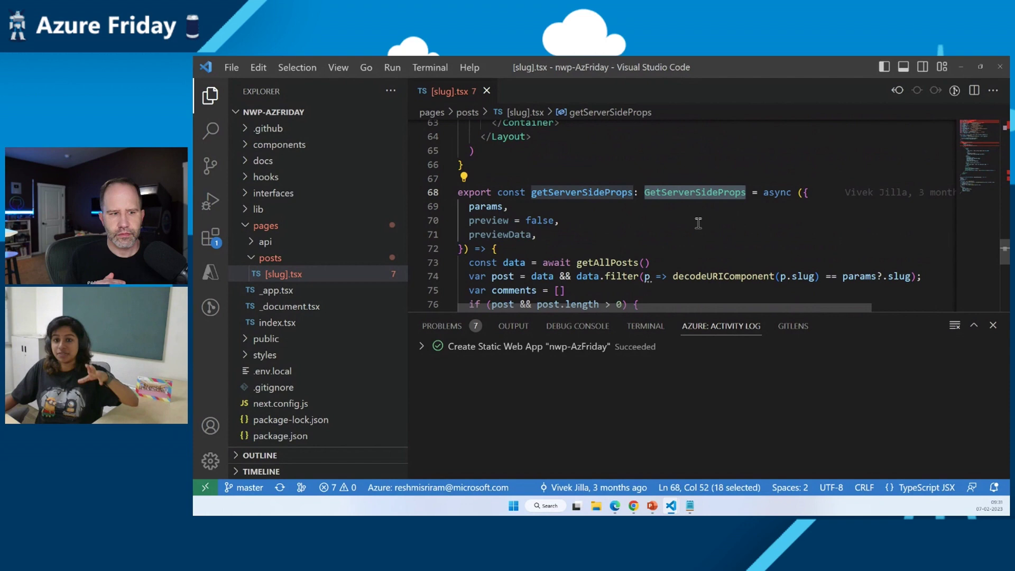
scroll(698, 223, down, 1)
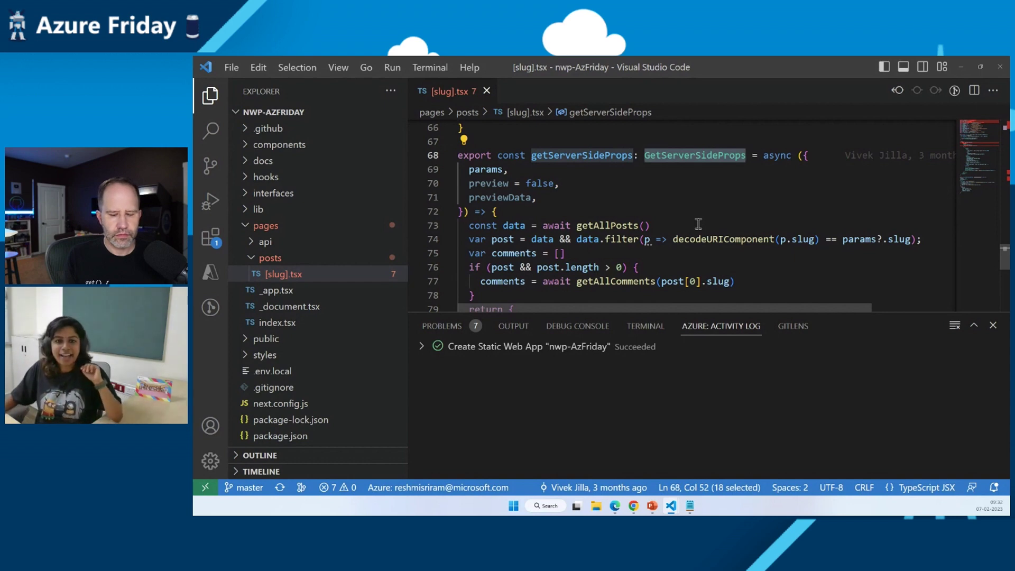
scroll(683, 231, down, 2)
scroll(520, 214, down, 2)
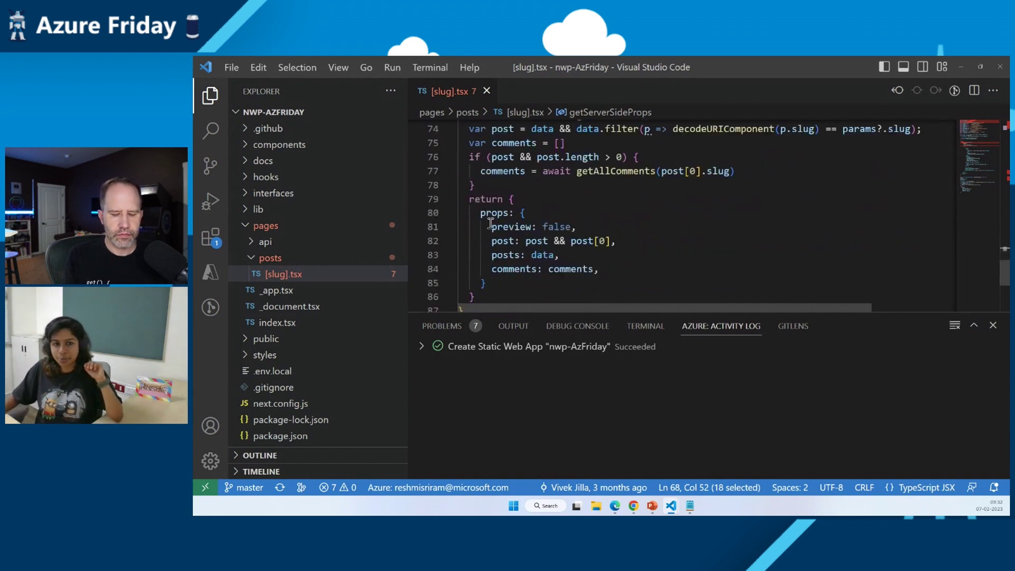
drag(491, 225, 615, 275)
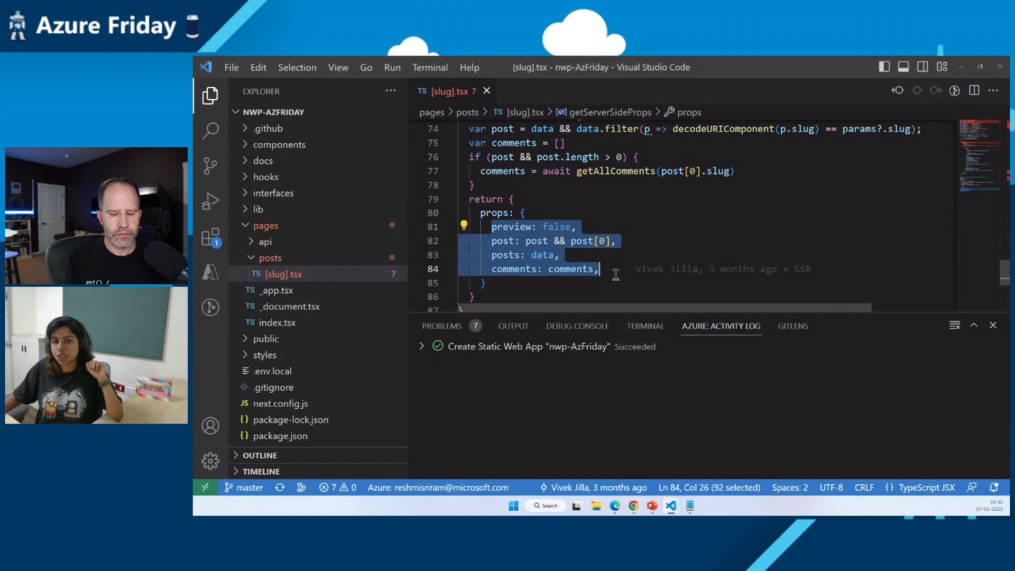
scroll(611, 238, up, 2)
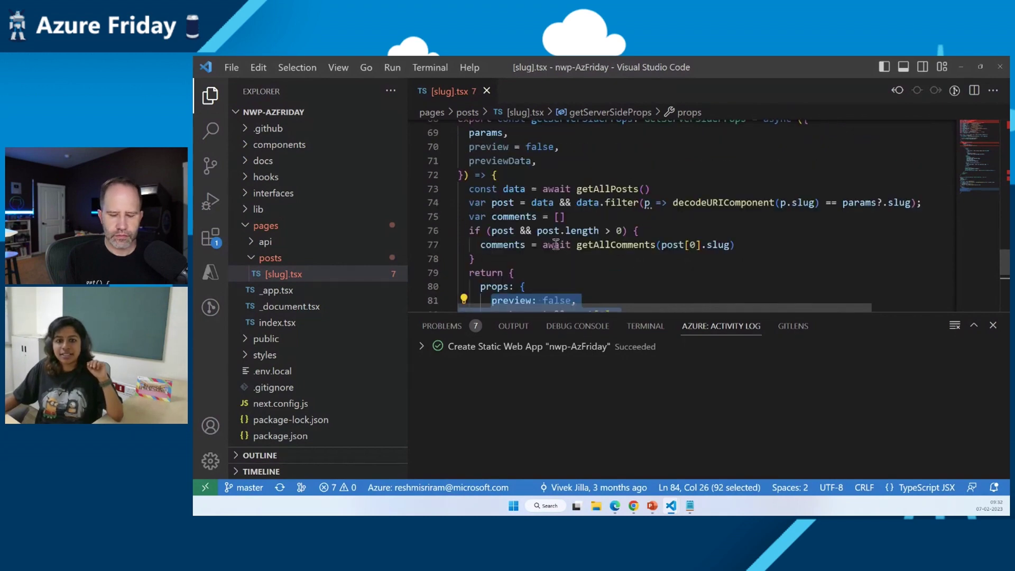
drag(575, 244, 738, 245)
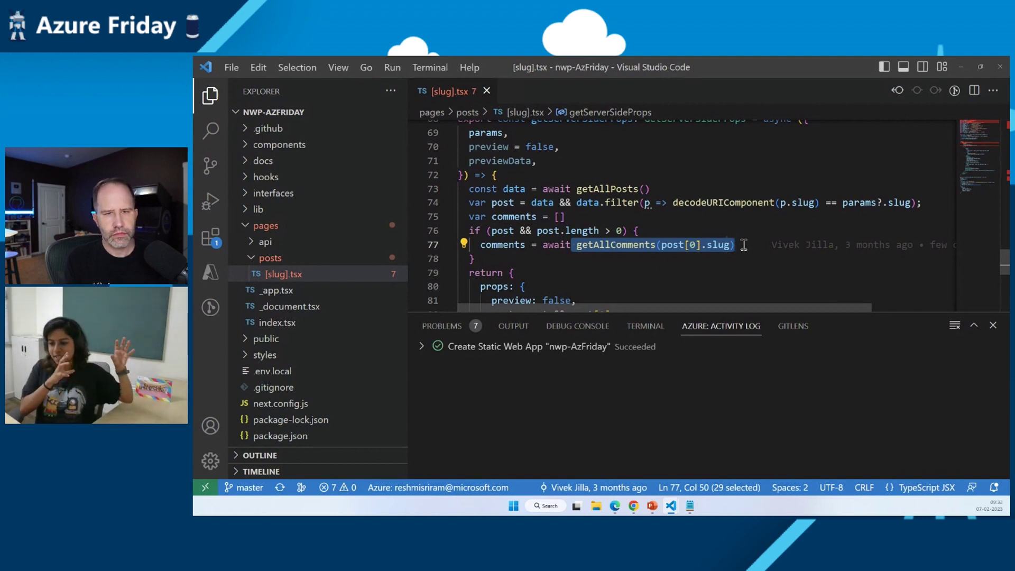
mouse_move(615, 506)
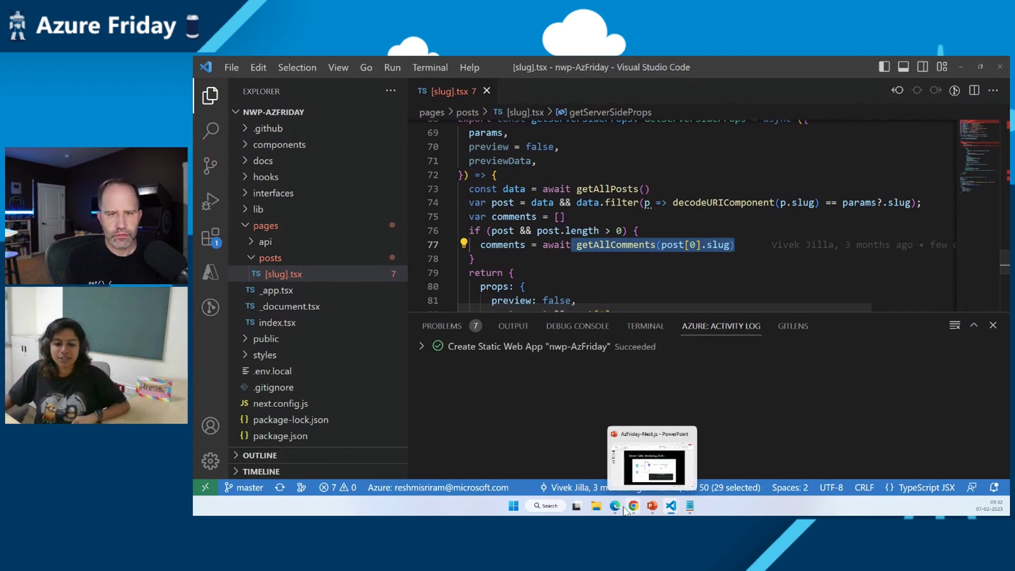
Step: Check the Build and Deploy job log, then go to the nwp-test-vscode app in Azure
click(610, 460)
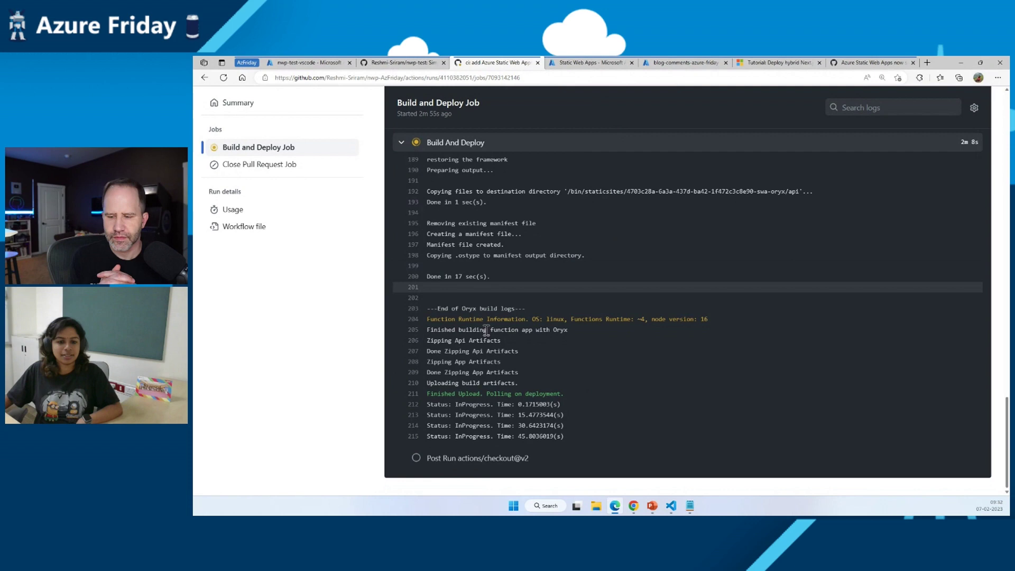
click(313, 62)
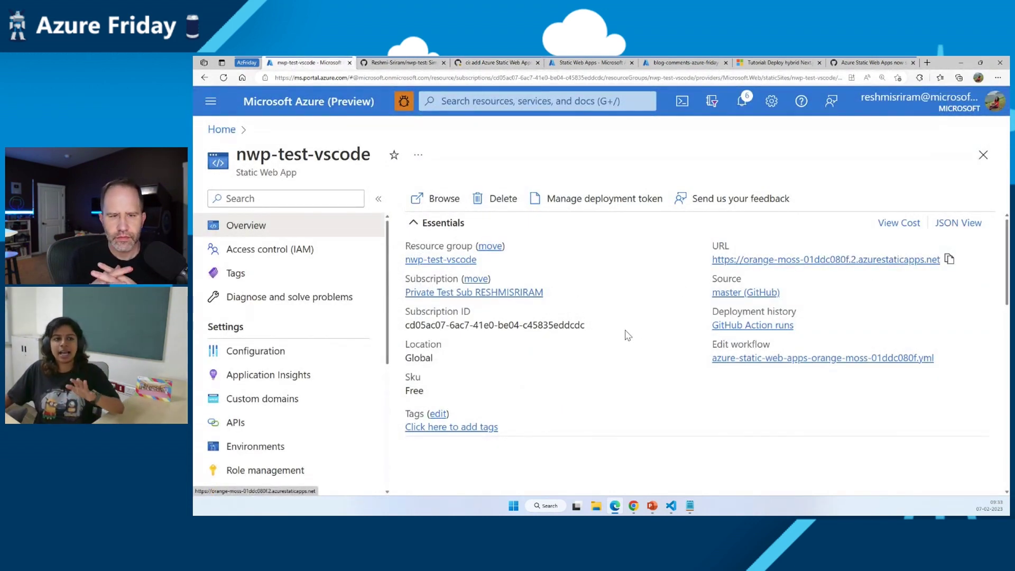
Step: Refresh the Static Web Apps list and view nwp-AzFriday's empty Configuration settings
click(584, 63)
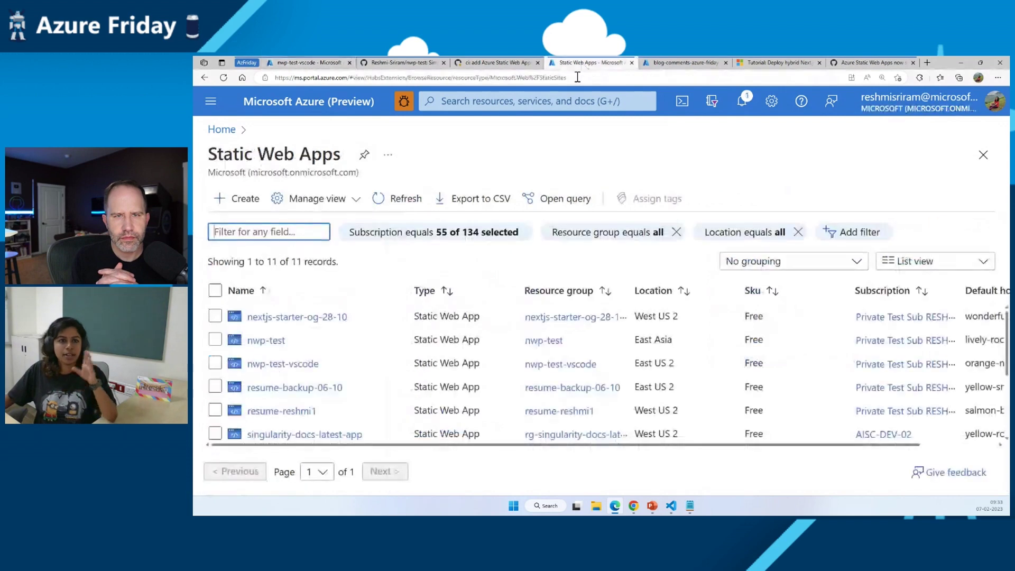
click(396, 198)
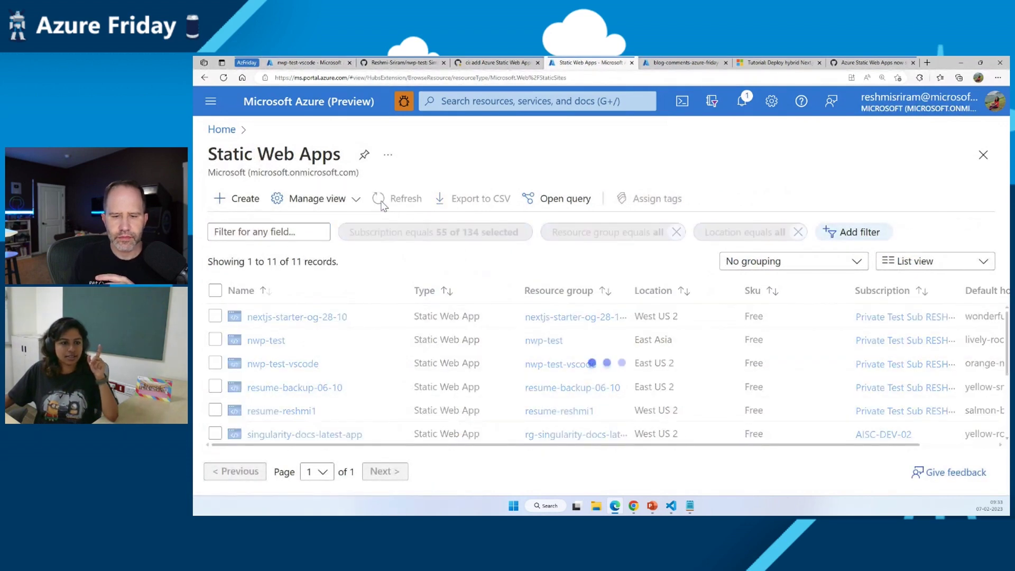
click(276, 339)
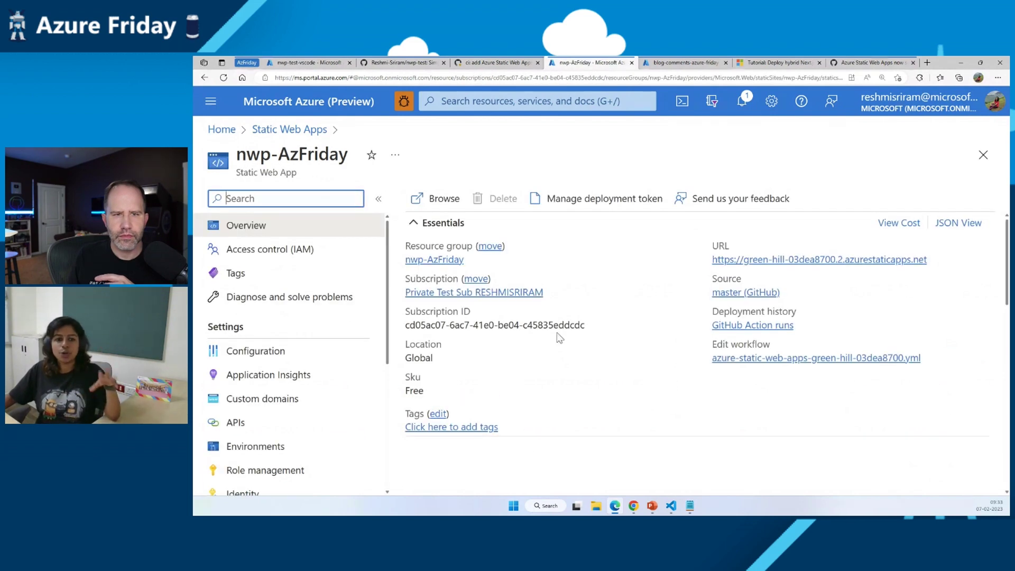
mouse_move(752, 326)
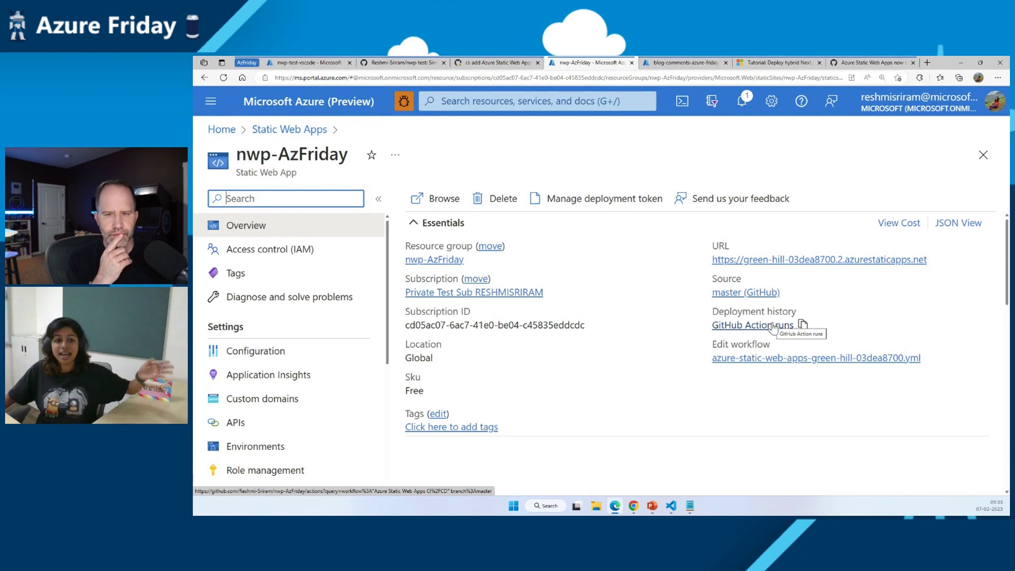
click(333, 351)
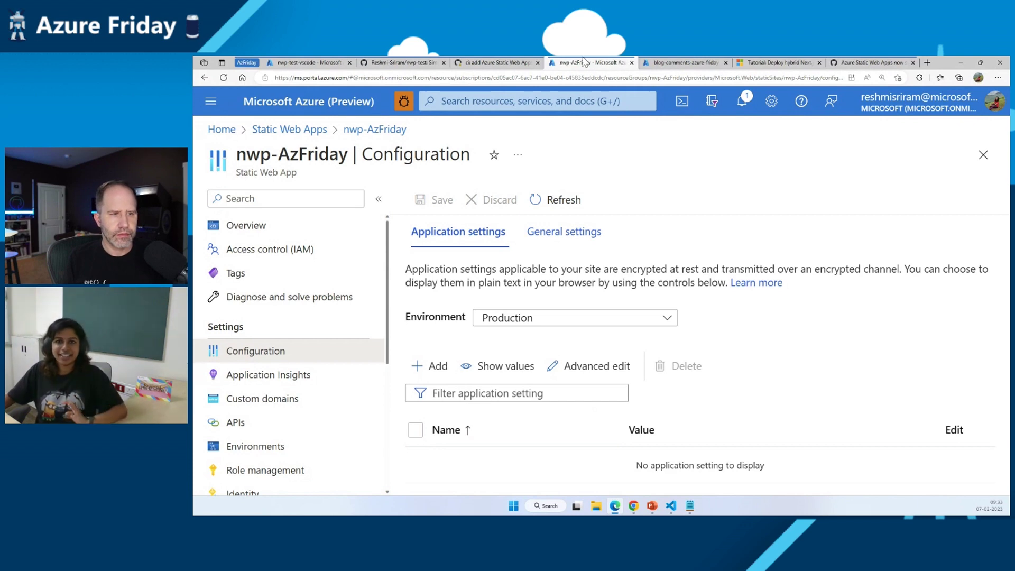
Step: Recheck the build log, then open the deployed nwp-test-vscode site from its overview URL
click(493, 62)
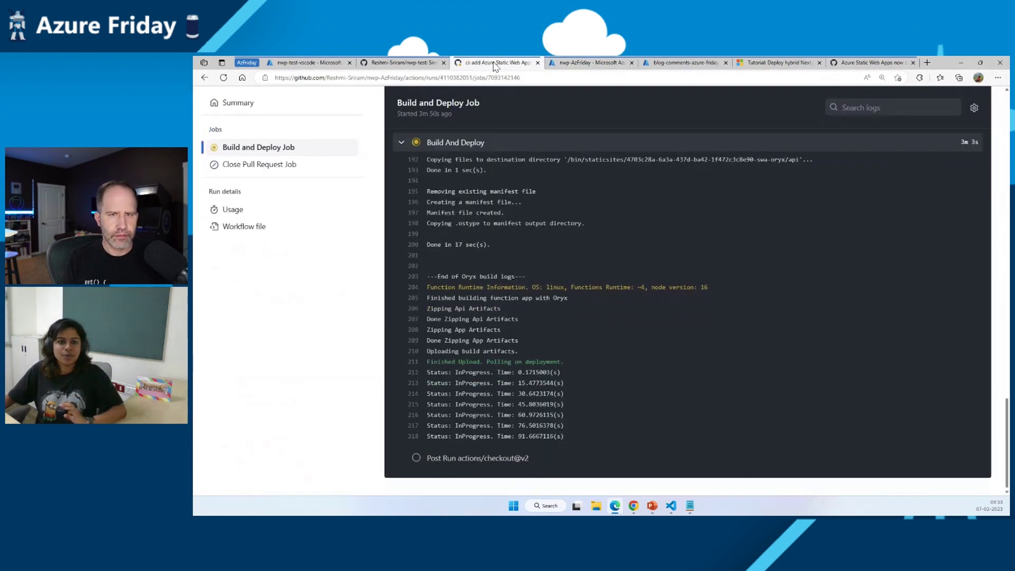
click(591, 62)
click(305, 63)
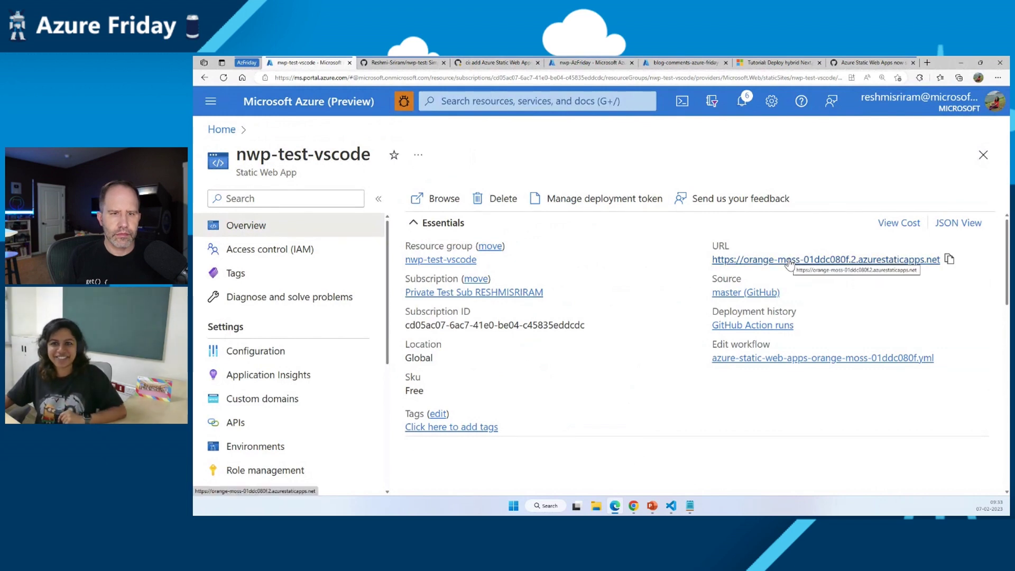
click(789, 261)
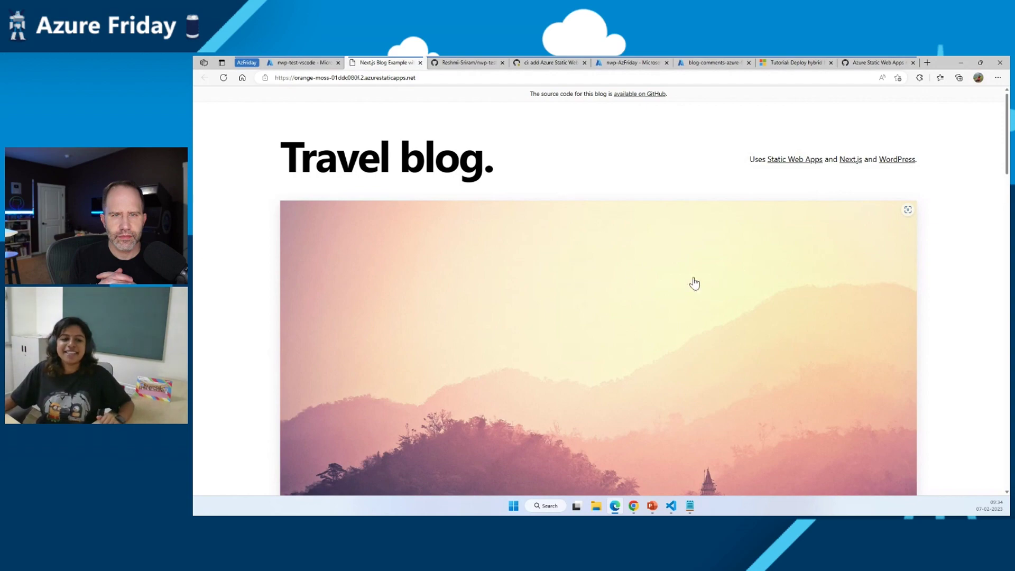
scroll(694, 283, down, 4)
scroll(603, 270, down, 4)
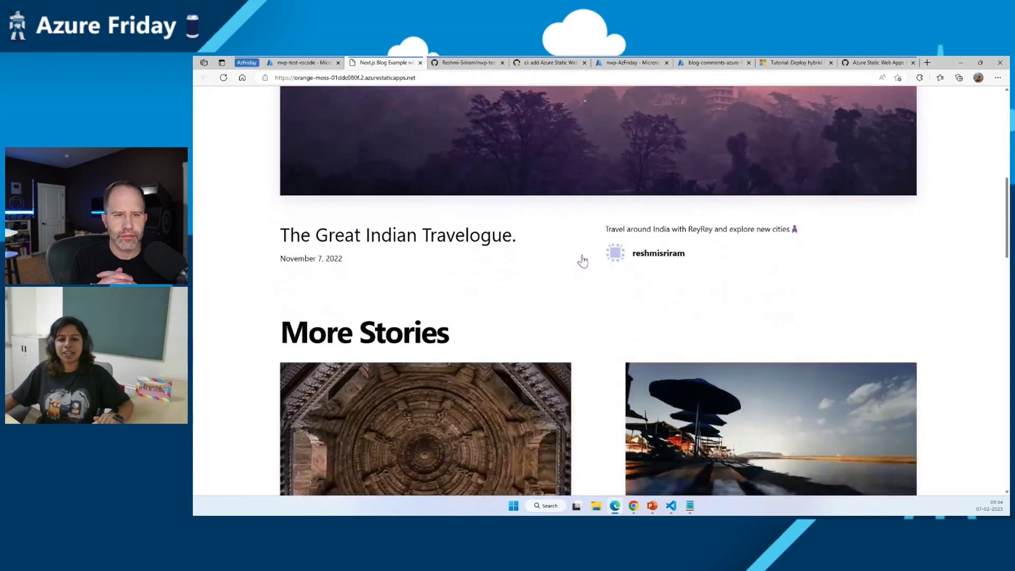
scroll(587, 269, down, 2)
scroll(591, 278, down, 2)
scroll(593, 284, down, 2)
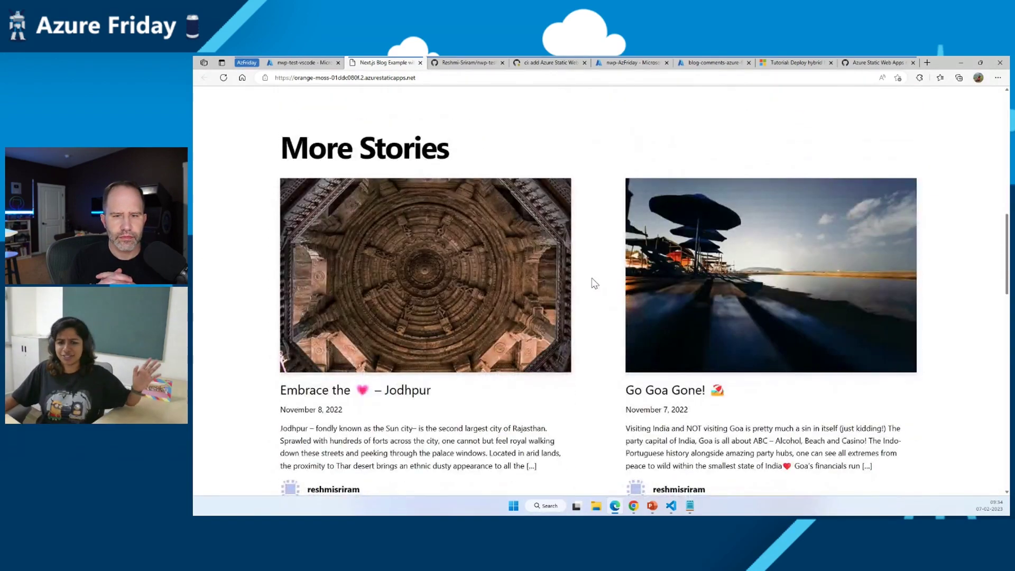
scroll(593, 283, down, 2)
scroll(599, 333, down, 2)
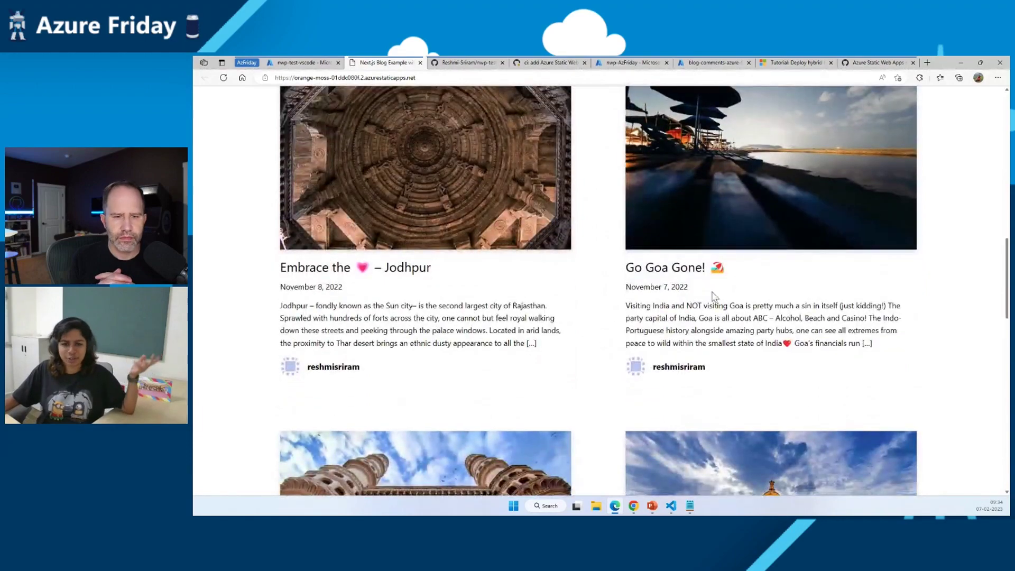
scroll(712, 297, down, 3)
scroll(698, 317, down, 3)
scroll(682, 349, down, 3)
scroll(657, 384, down, 2)
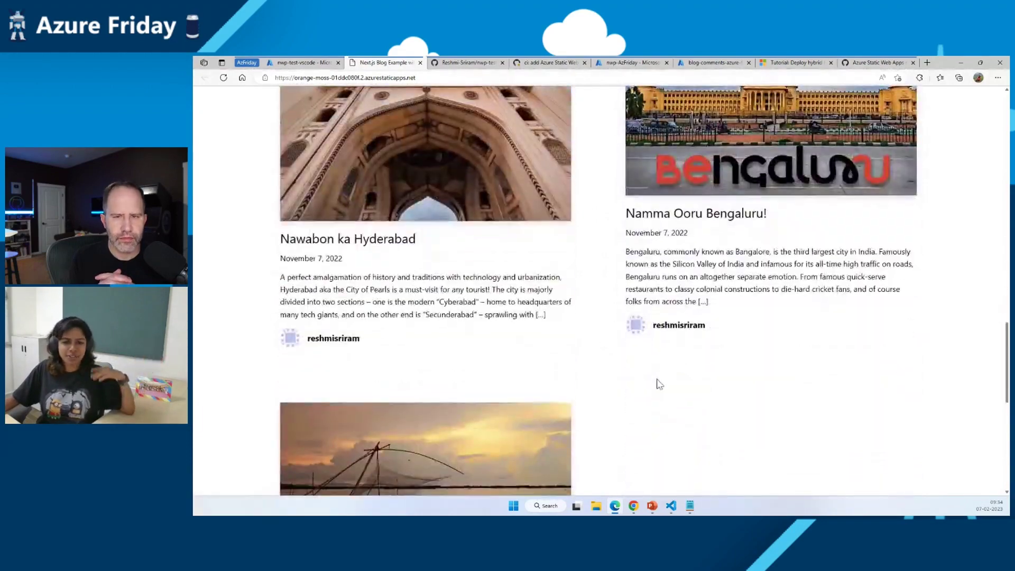
scroll(658, 384, down, 2)
scroll(657, 380, up, 4)
scroll(657, 377, up, 5)
scroll(658, 376, up, 3)
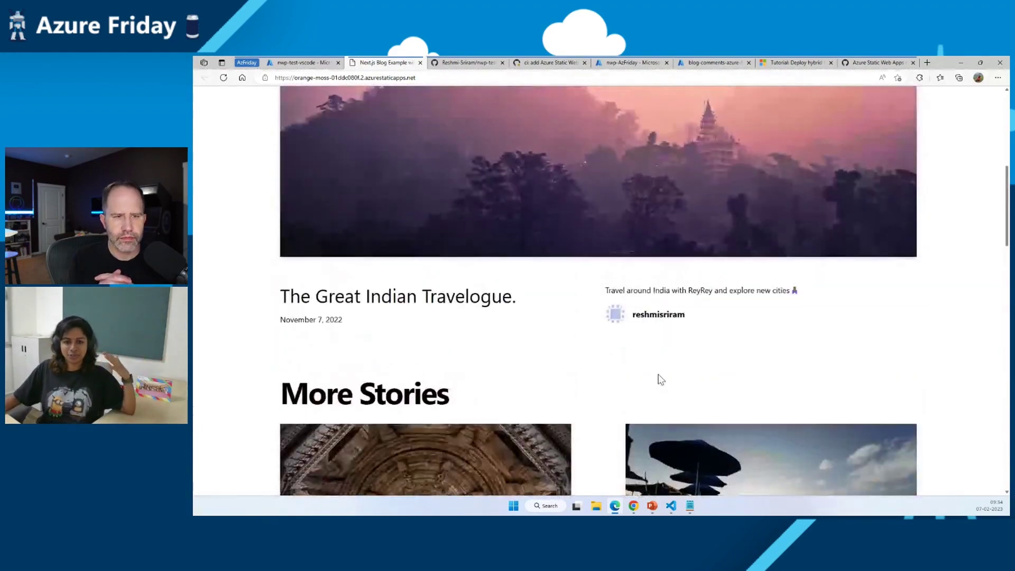
scroll(660, 379, down, 3)
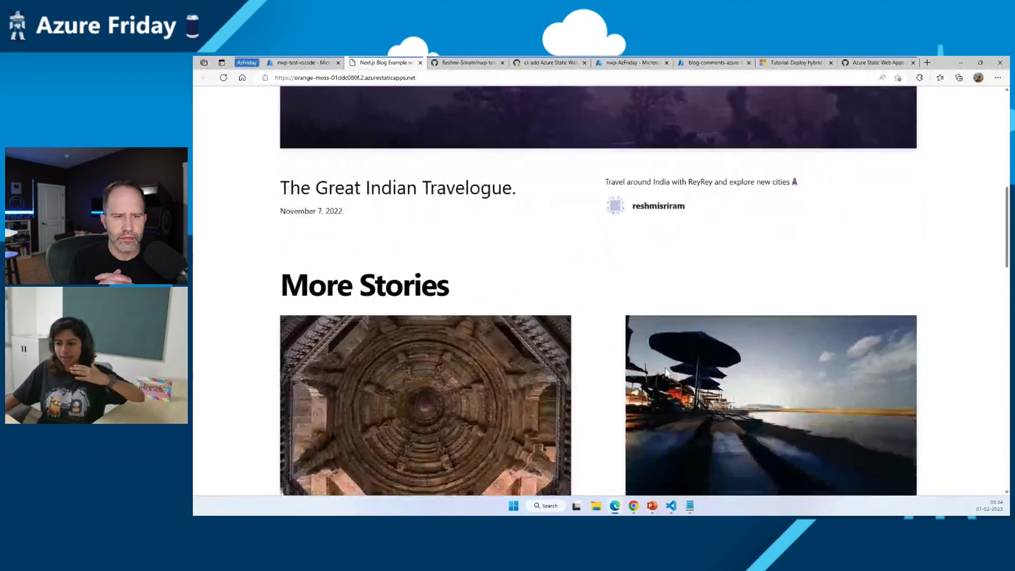
scroll(665, 371, down, 2)
scroll(666, 367, down, 3)
scroll(666, 366, down, 3)
scroll(665, 367, down, 2)
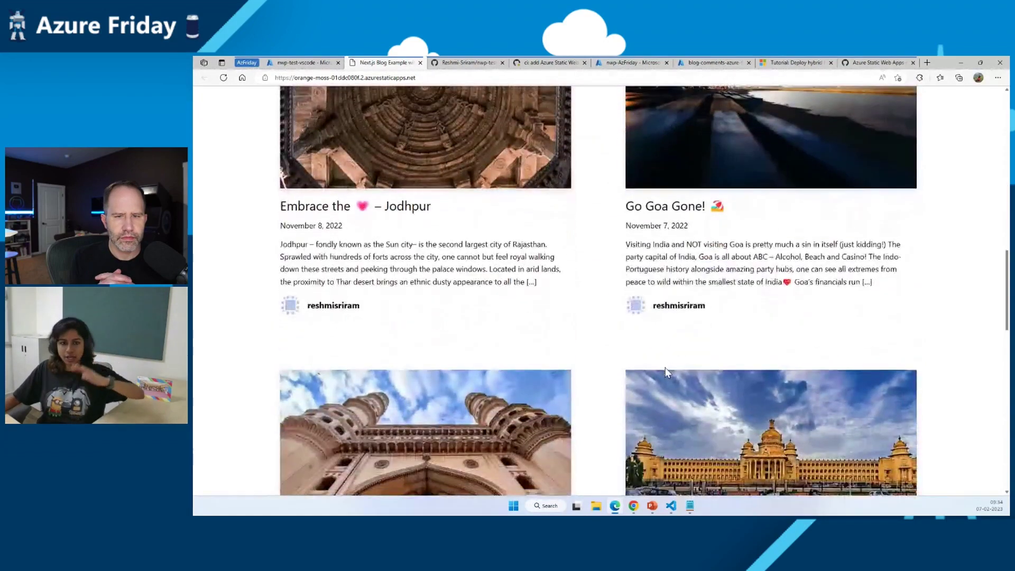
scroll(665, 367, down, 2)
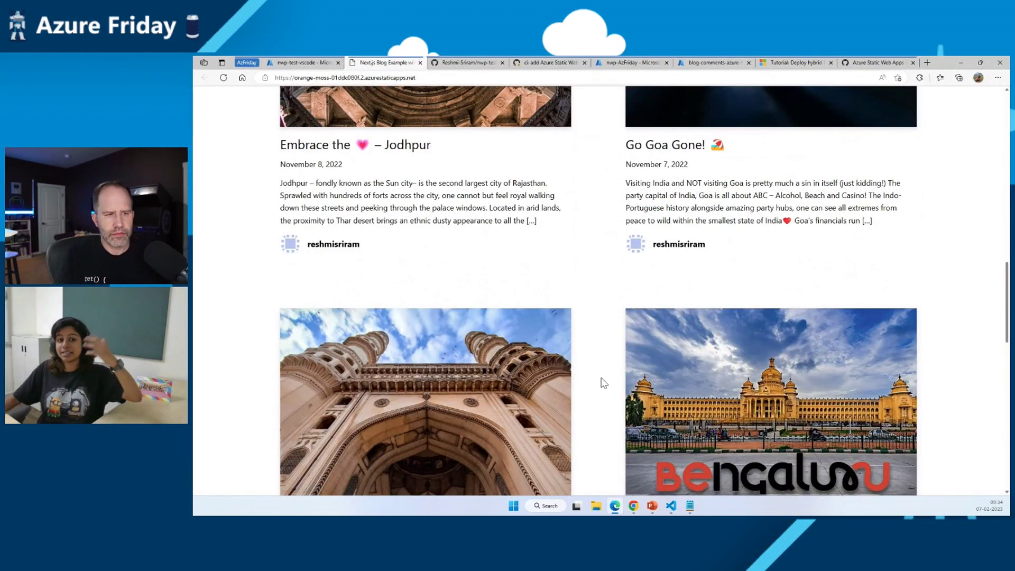
scroll(602, 383, down, 2)
scroll(602, 382, down, 2)
scroll(601, 383, down, 1)
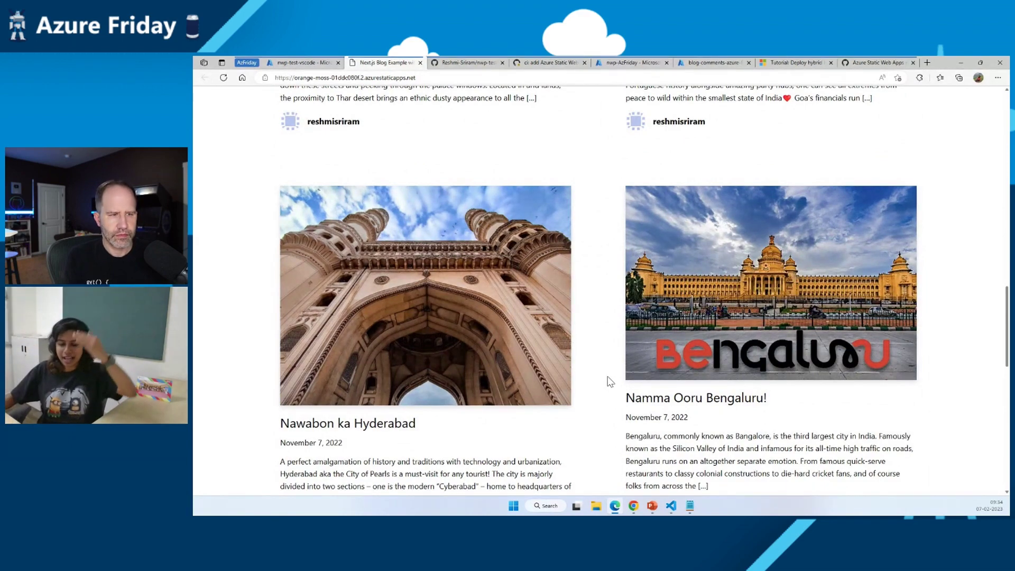
scroll(609, 391, down, 2)
scroll(609, 390, down, 2)
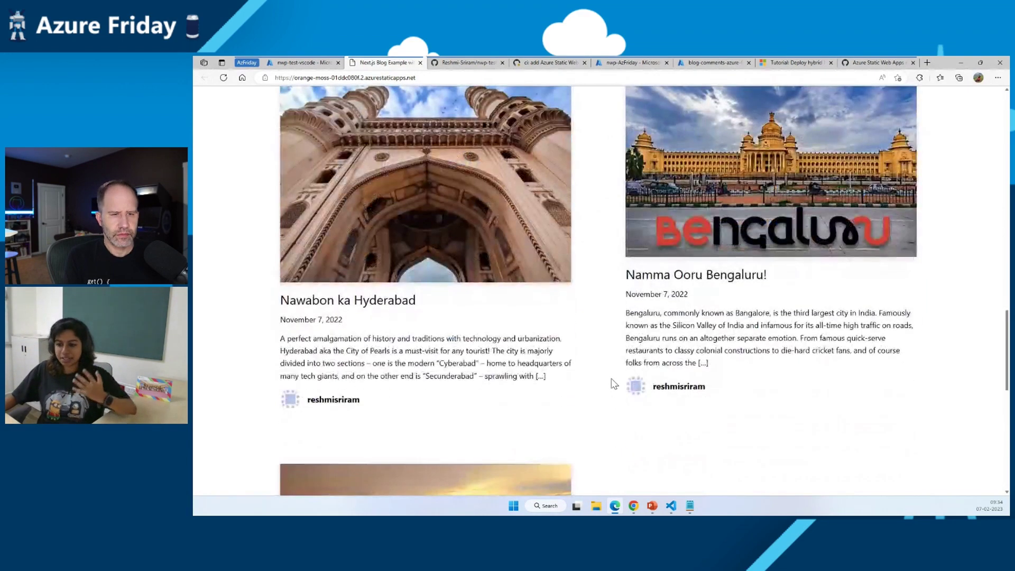
scroll(608, 390, down, 2)
scroll(614, 384, down, 1)
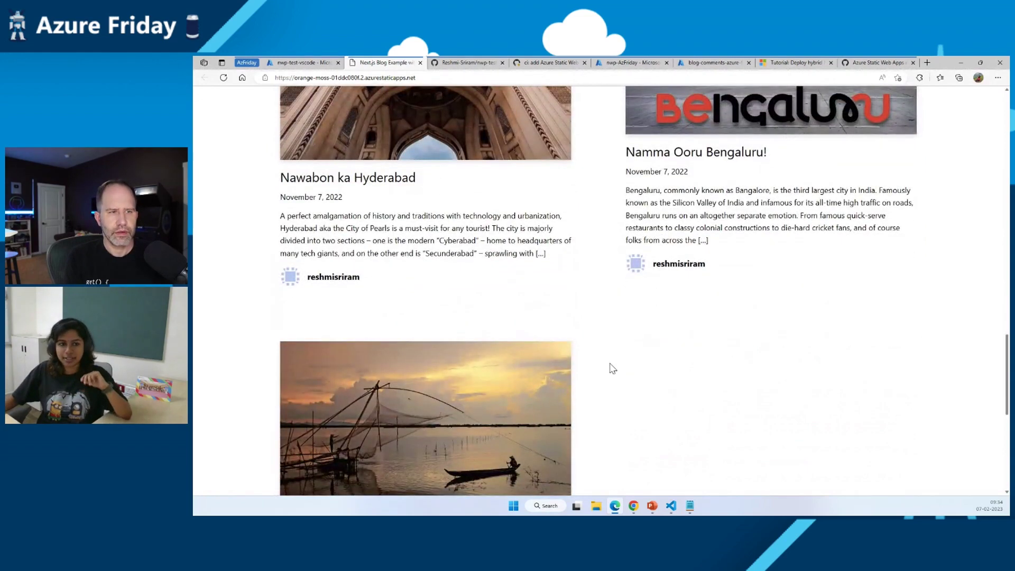
scroll(612, 369, up, 2)
scroll(612, 368, up, 3)
scroll(612, 368, up, 2)
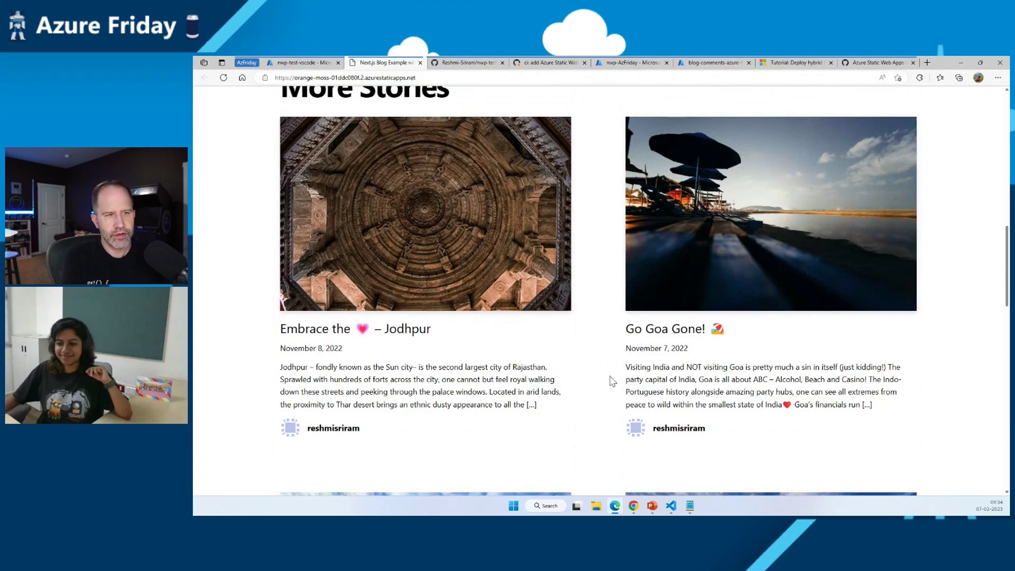
scroll(611, 381, up, 2)
scroll(612, 382, up, 3)
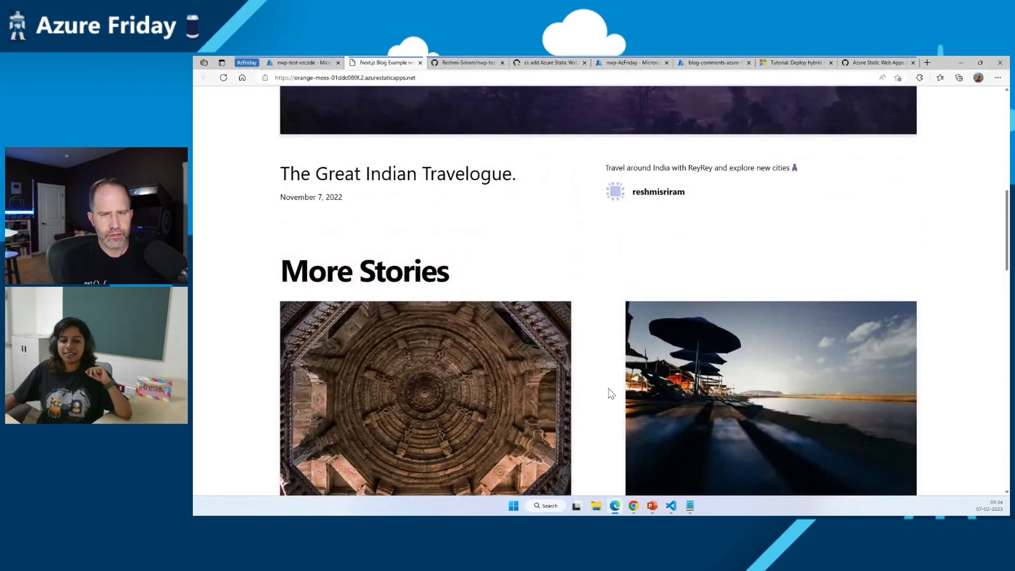
scroll(610, 393, up, 2)
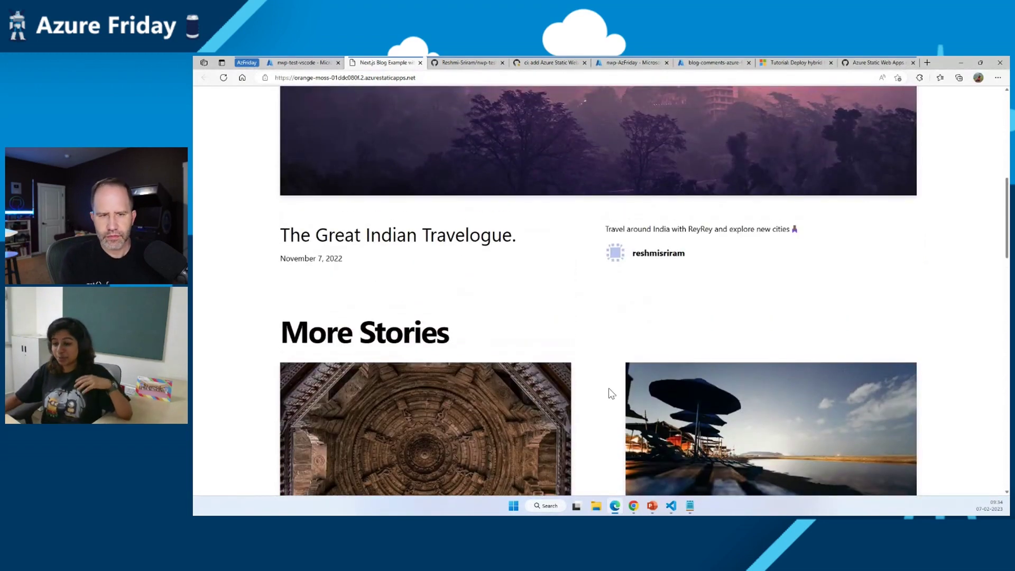
scroll(608, 388, up, 2)
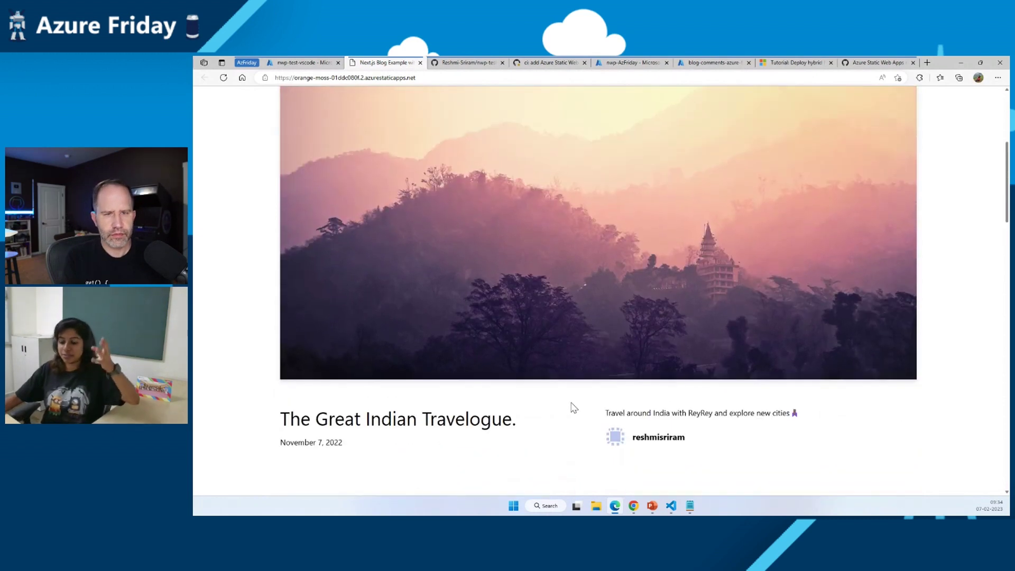
scroll(608, 388, up, 2)
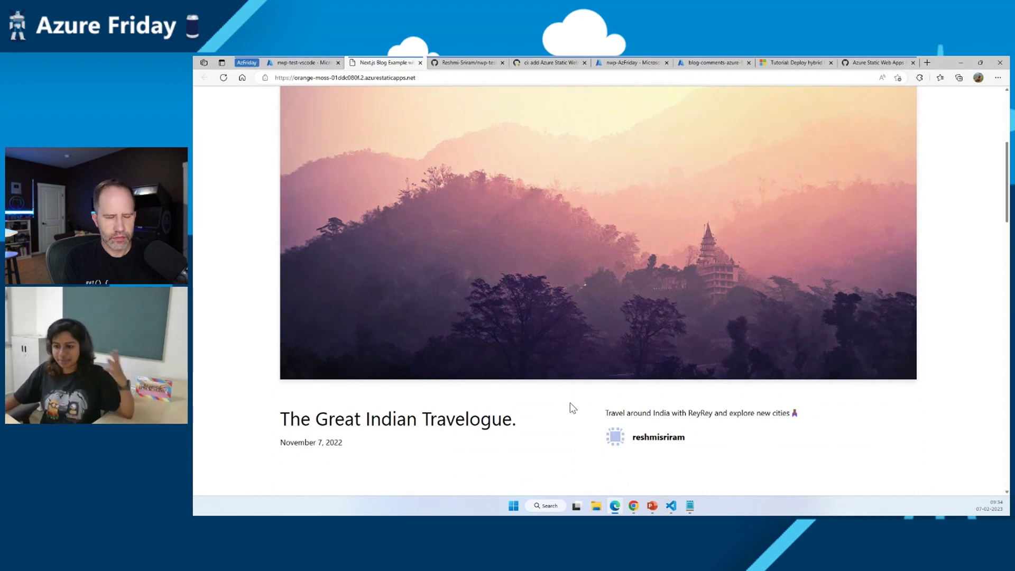
scroll(583, 341, down, 1)
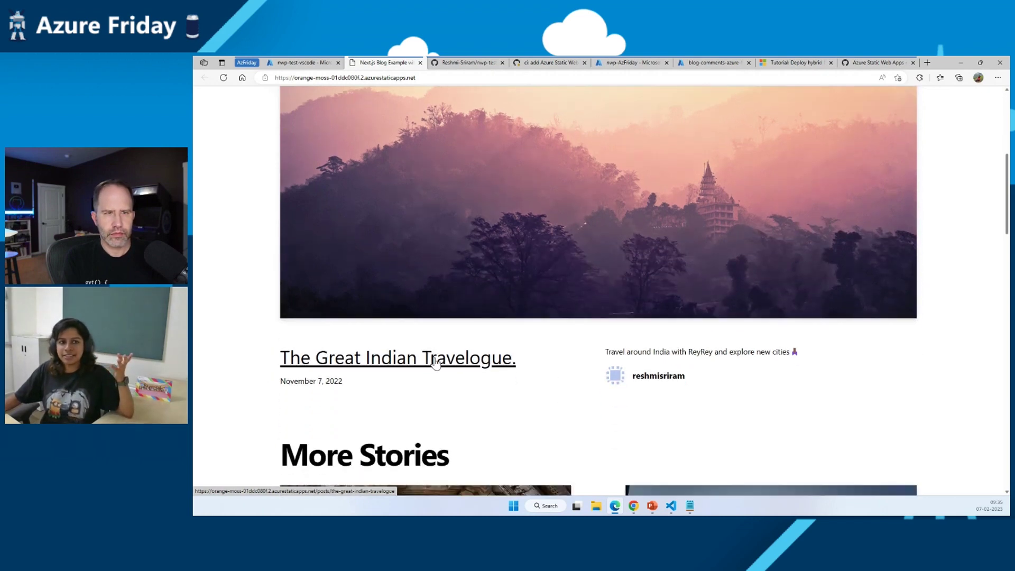
Step: Open The Great Indian Travelogue post and select its slug in the address bar
click(435, 361)
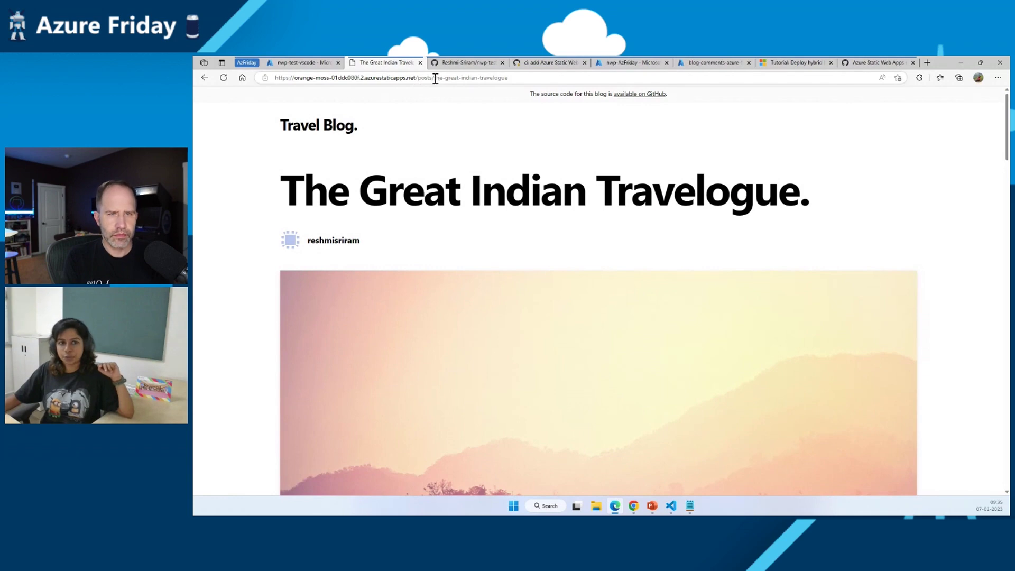
drag(508, 78, 448, 80)
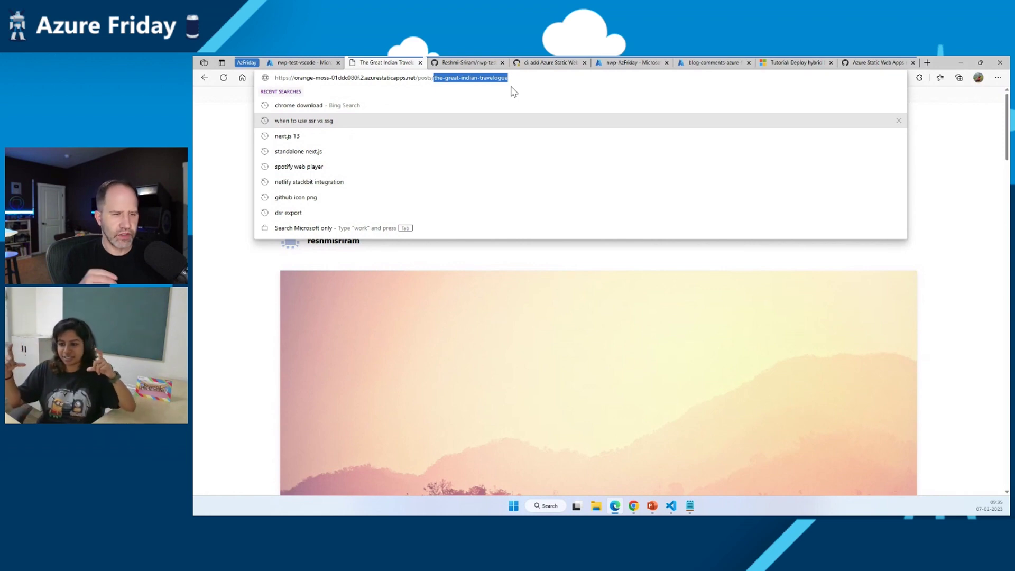
click(238, 155)
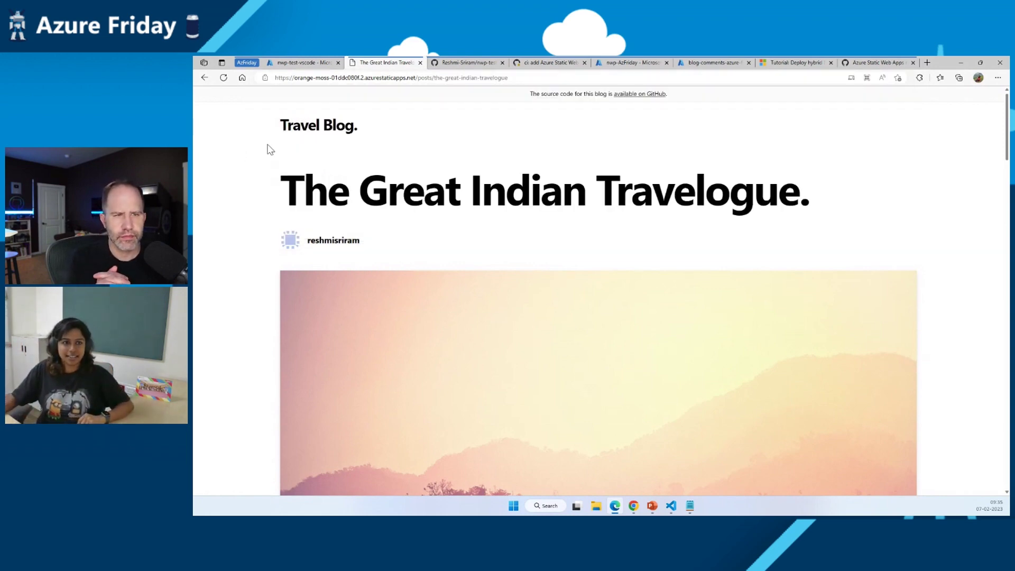
scroll(637, 217, down, 3)
scroll(637, 231, down, 3)
scroll(637, 230, down, 3)
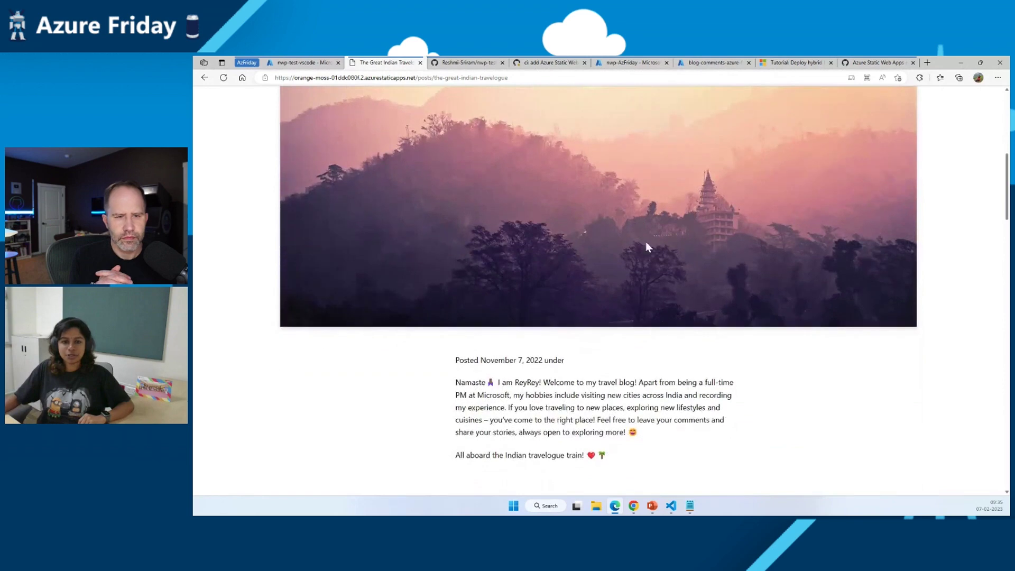
scroll(655, 182, down, 1)
scroll(654, 182, down, 3)
scroll(655, 238, down, 1)
scroll(555, 277, down, 2)
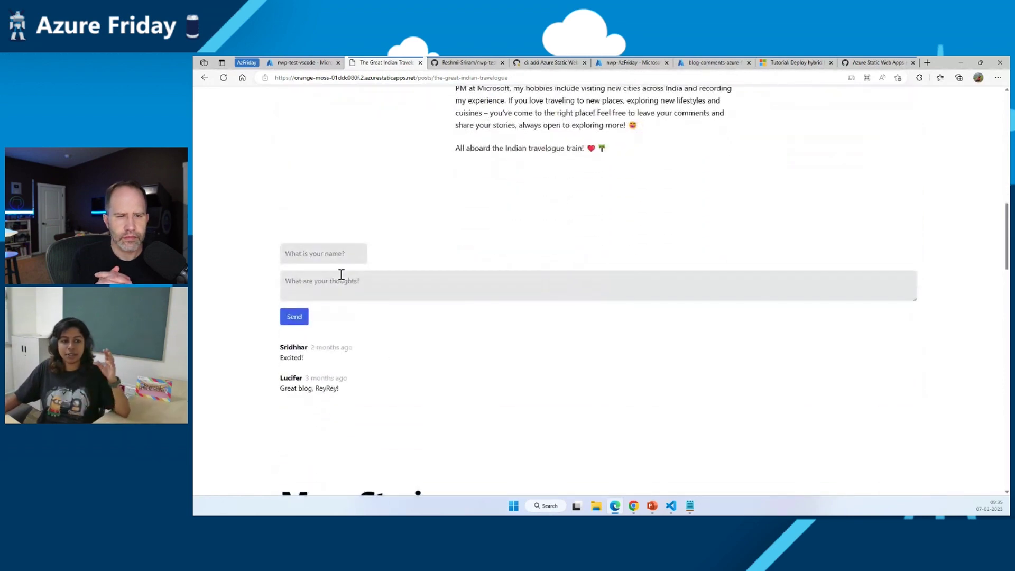
Step: Send the comment 'Welcome to AzFriday!' as ScottH, then reload and confirm it still appears
click(316, 252)
text(S)
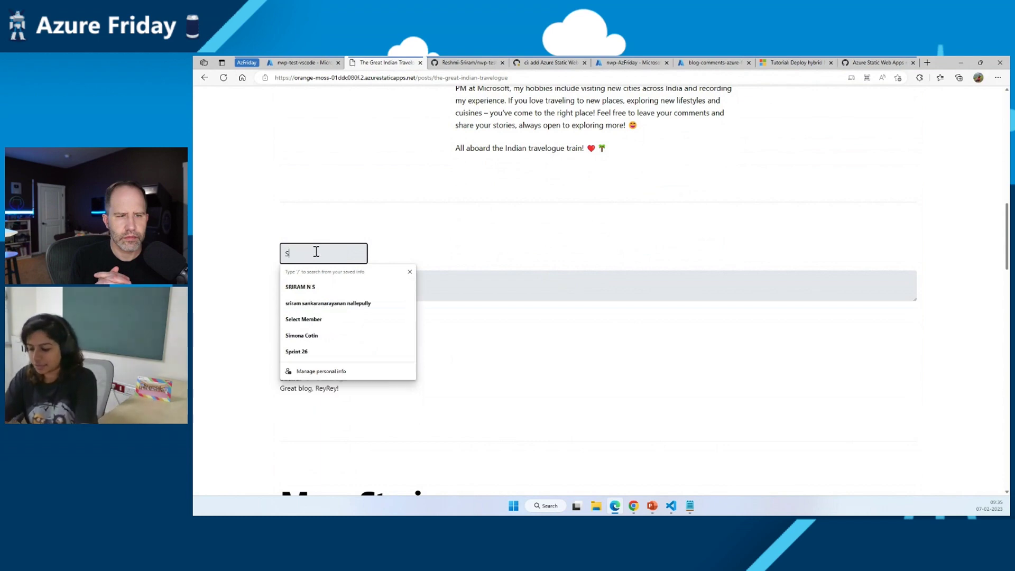
text(cottH)
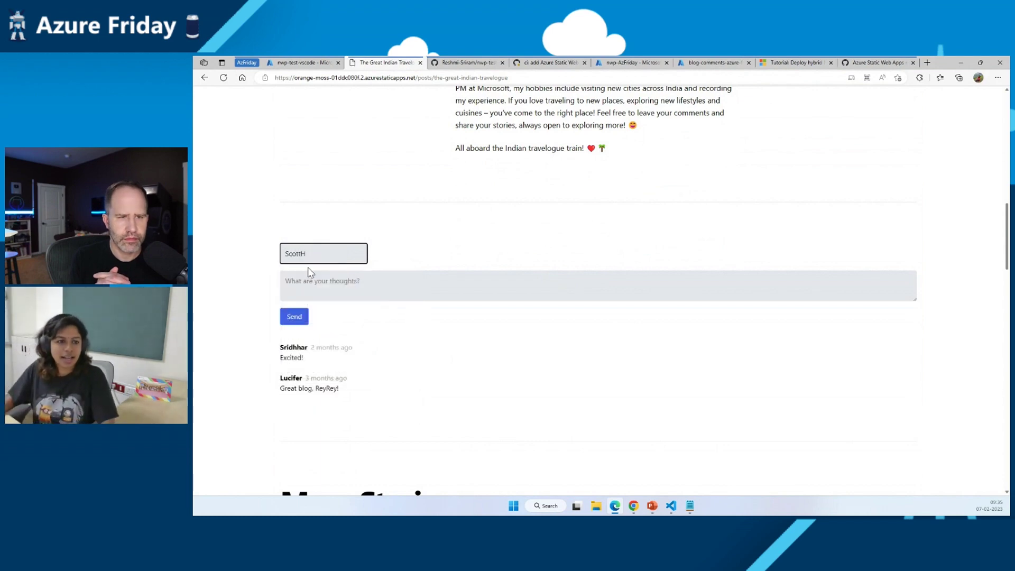
click(318, 286)
text(Welcome to AzF)
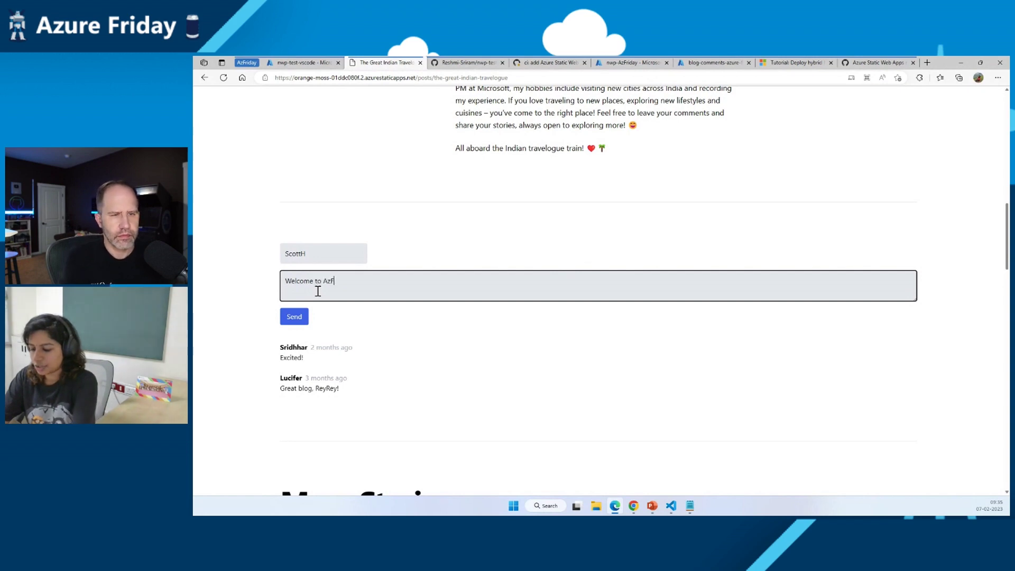
text(riday)
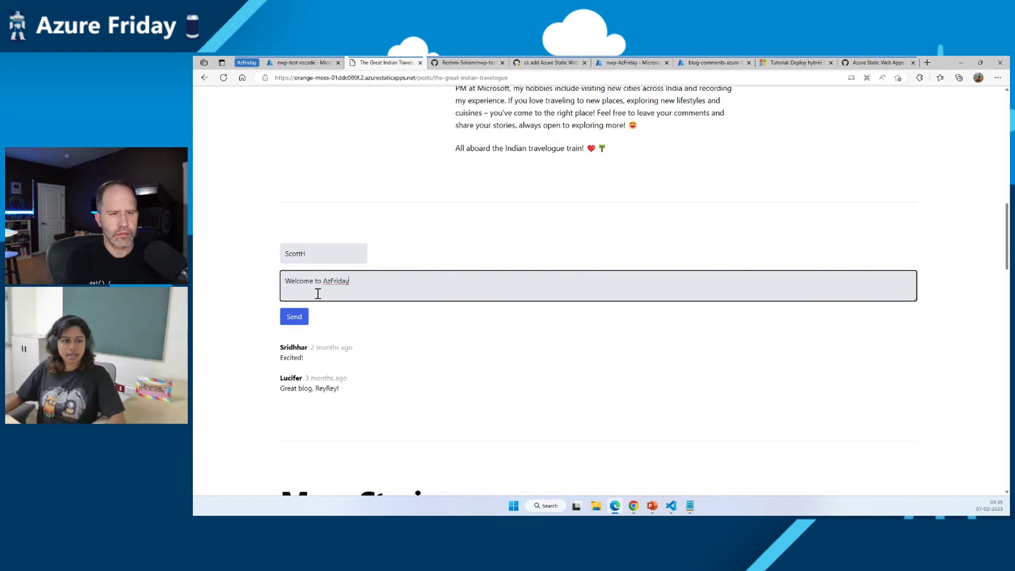
text(!)
click(295, 316)
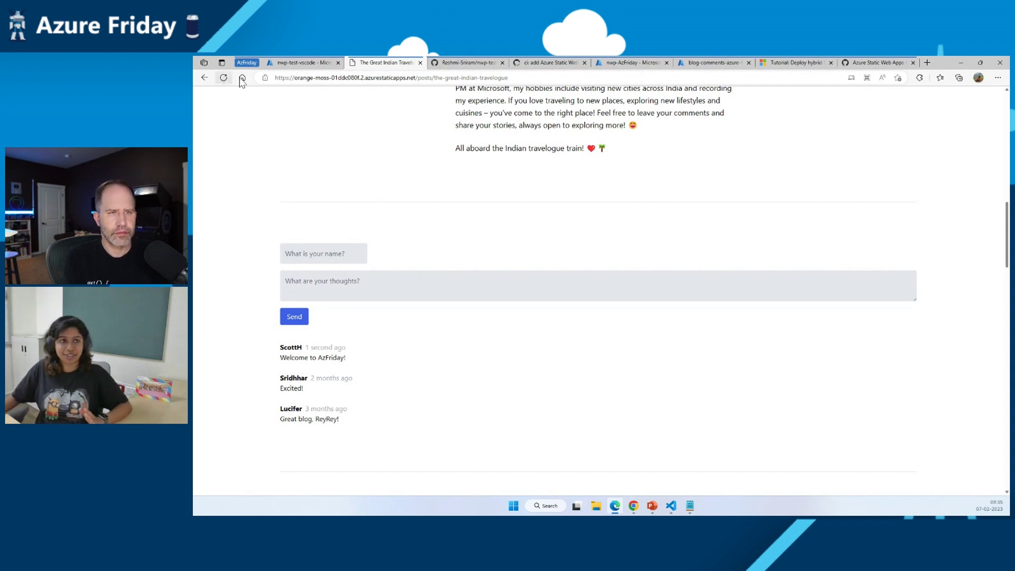
click(224, 78)
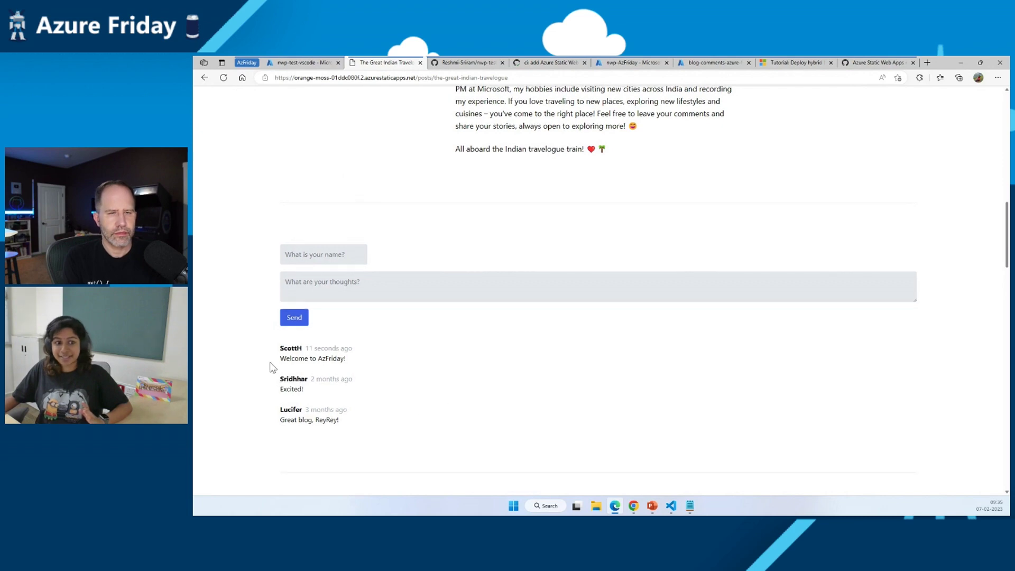
drag(278, 359, 353, 364)
click(397, 397)
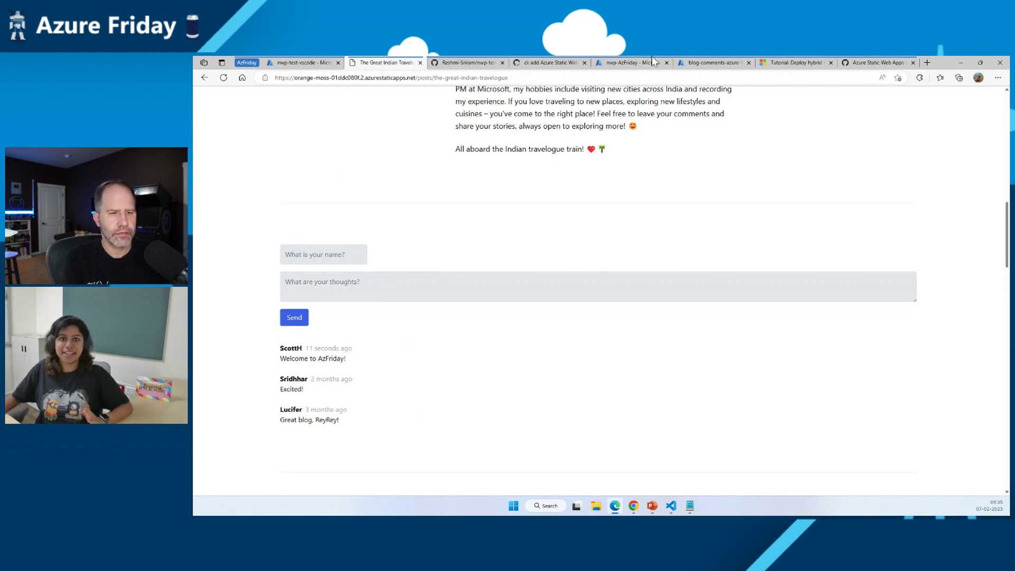
Step: Open the newest item in blog > comments and check its text, user_name and blog_id fields
click(711, 63)
scroll(735, 386, down, 2)
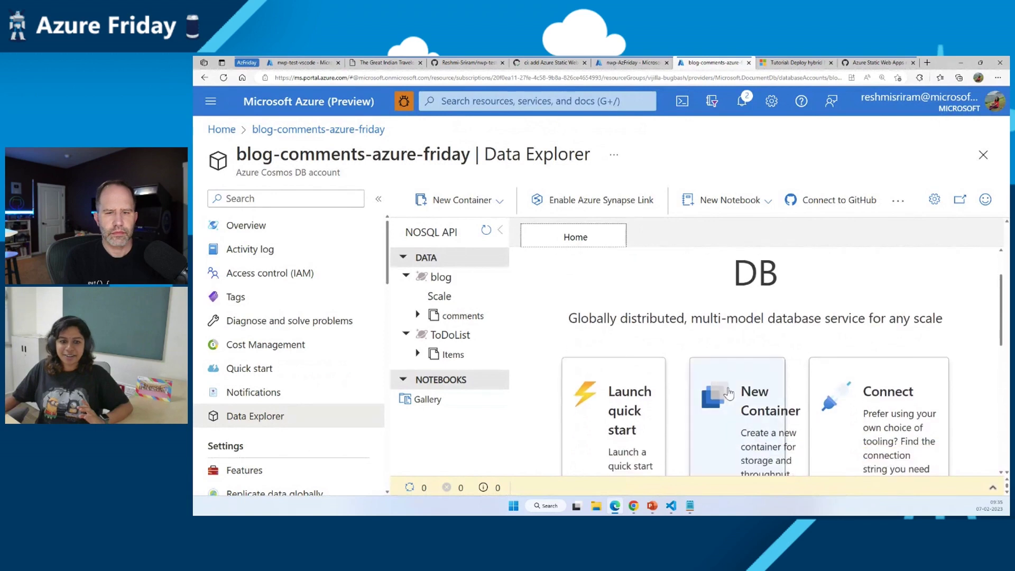
scroll(735, 357, down, 2)
click(463, 315)
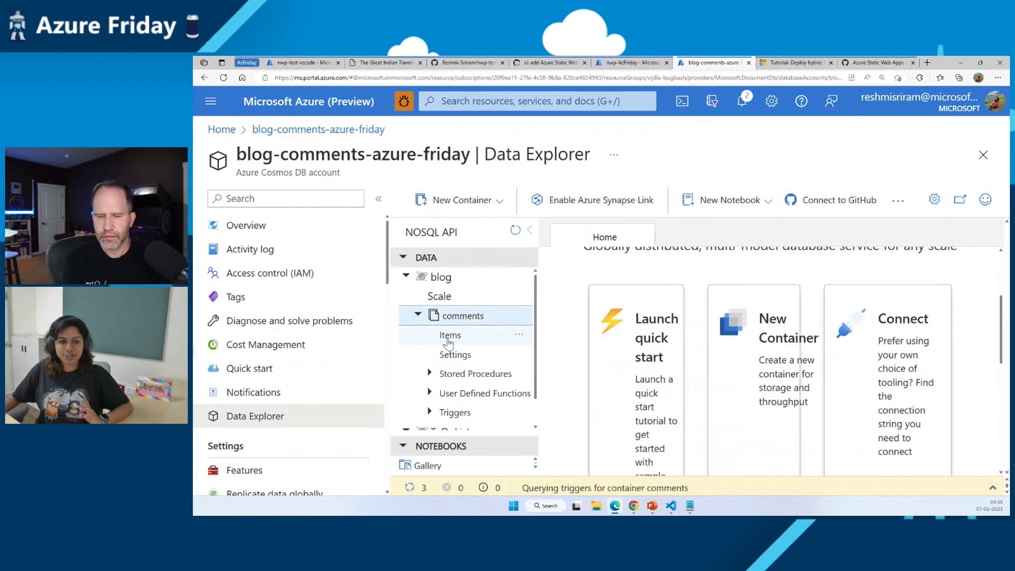
click(449, 335)
scroll(590, 407, down, 3)
scroll(588, 409, down, 3)
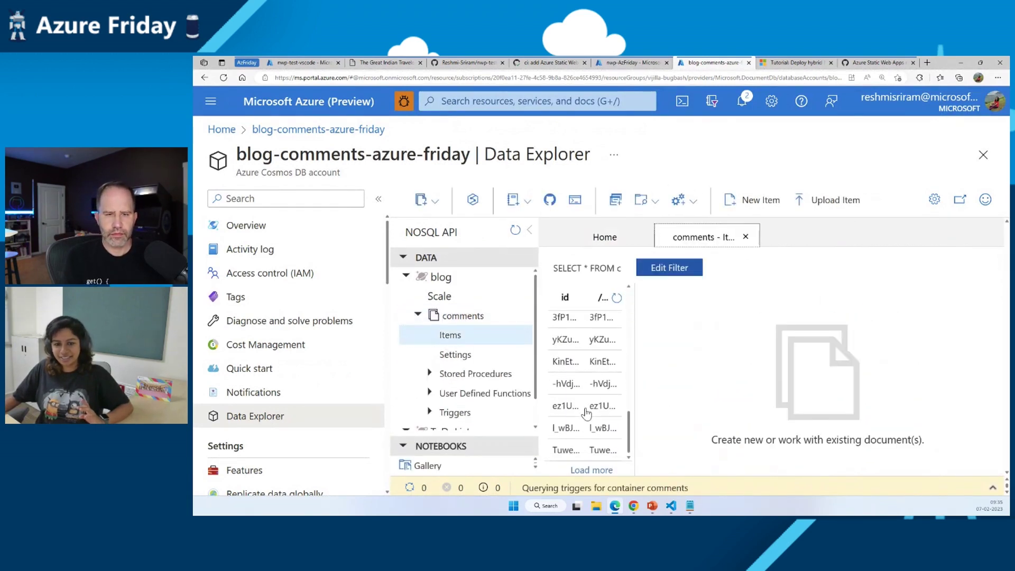
click(587, 451)
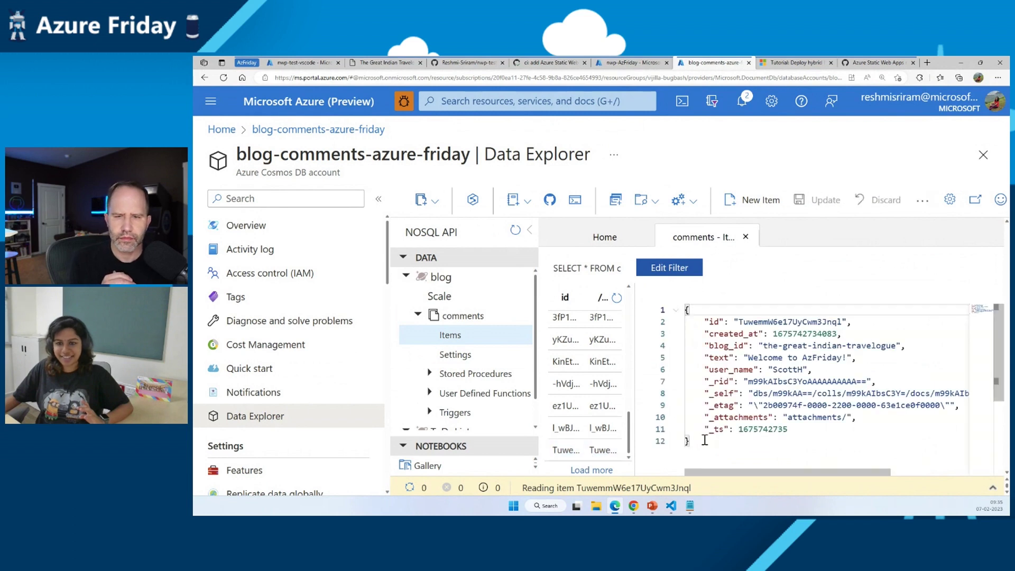
drag(705, 357, 851, 370)
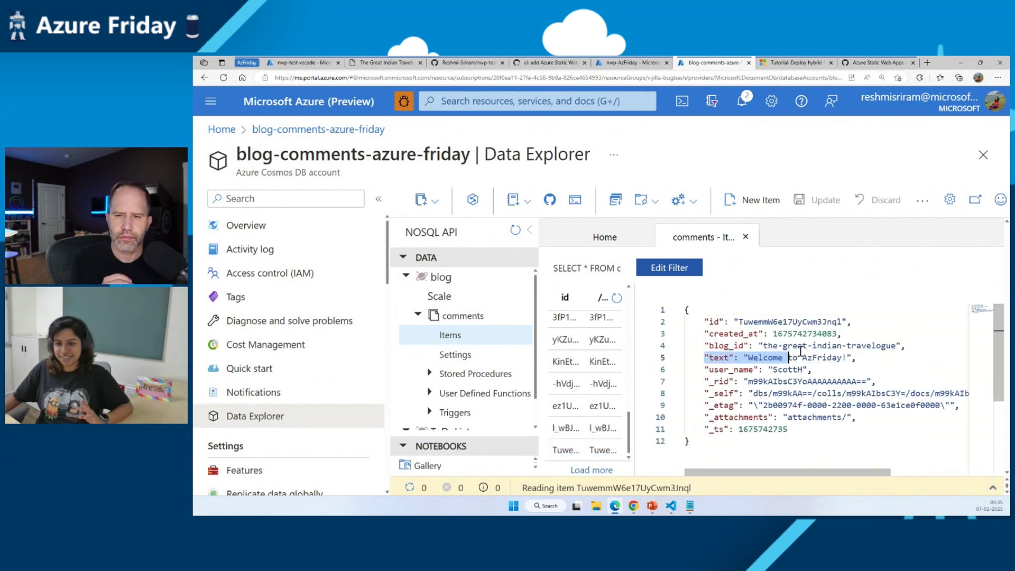
click(823, 393)
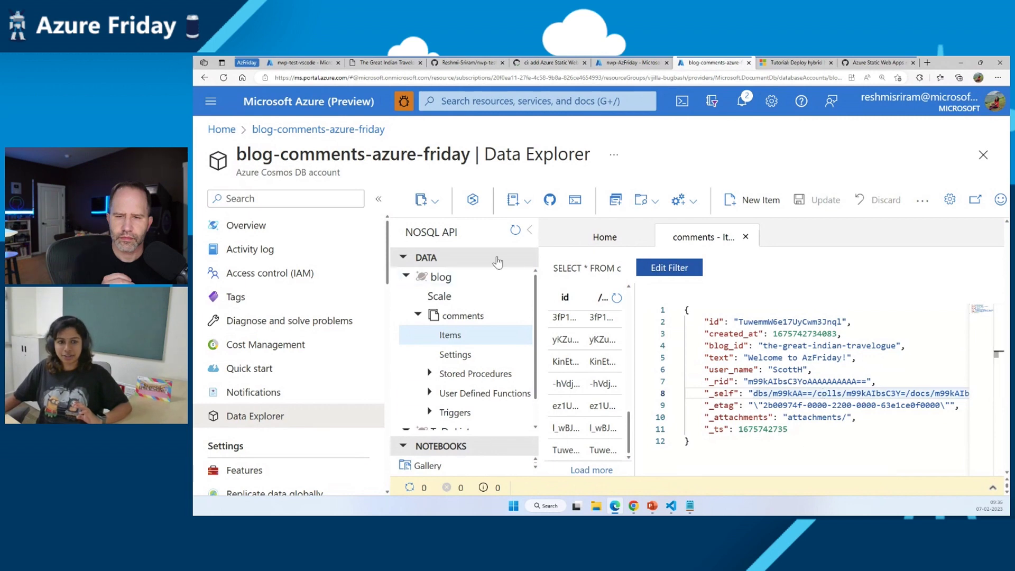
drag(759, 345, 894, 348)
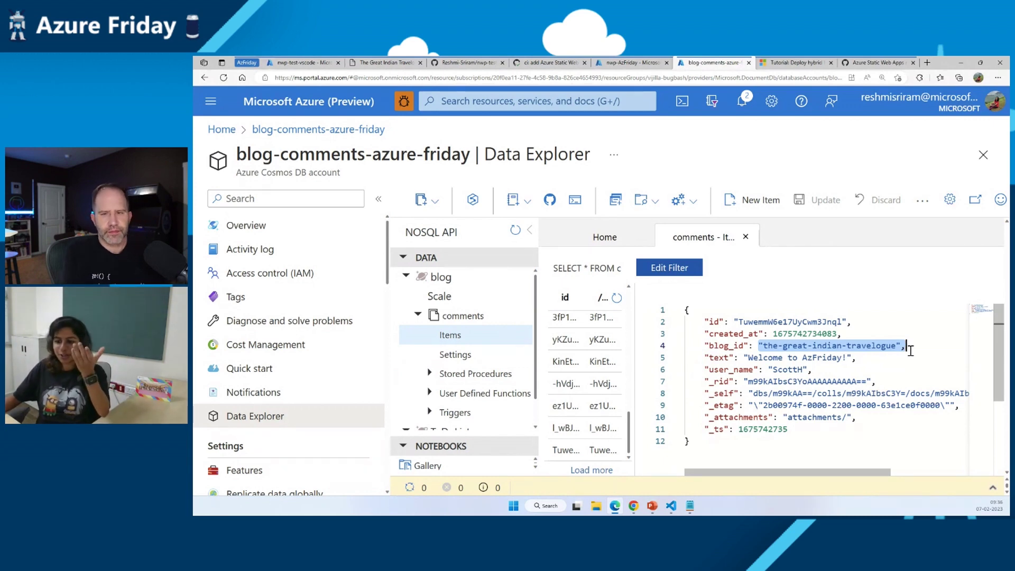
Step: Expand the Build And Deploy job log and follow its azurestaticapps.net site link
click(383, 63)
scroll(737, 310, up, 5)
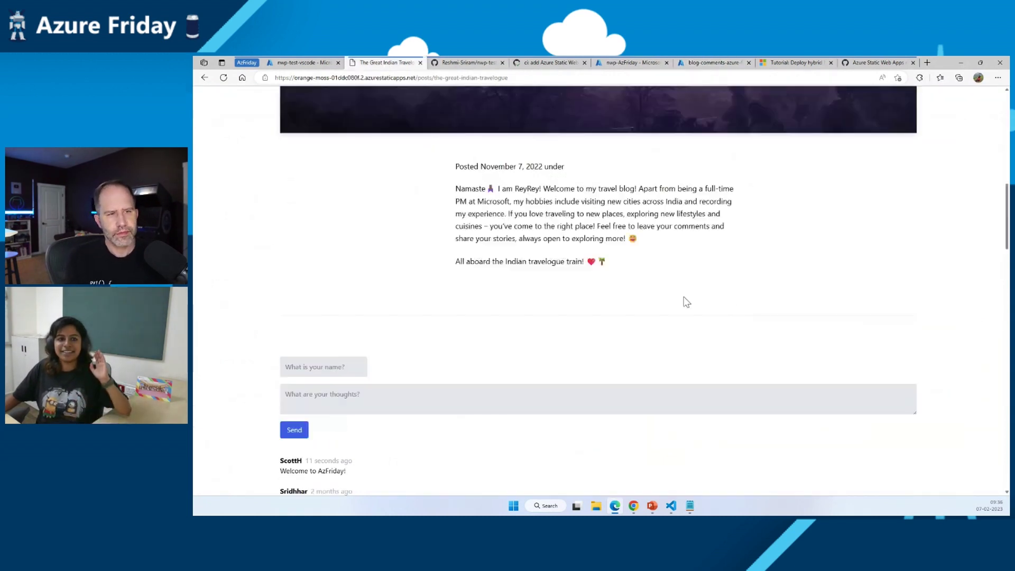
scroll(682, 302, up, 3)
click(547, 62)
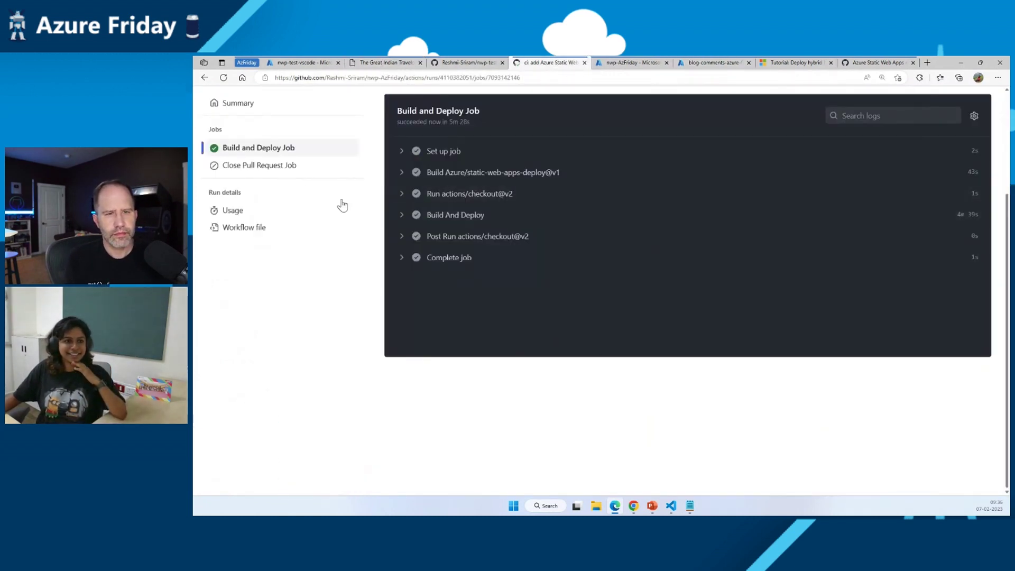
click(455, 215)
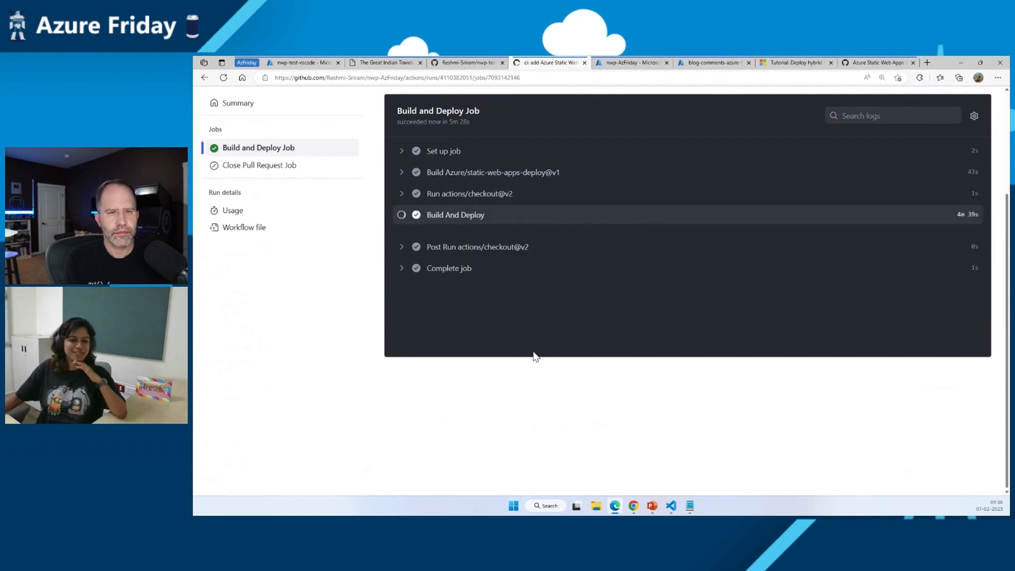
scroll(535, 356, down, 5)
scroll(535, 355, down, 5)
scroll(535, 355, down, 3)
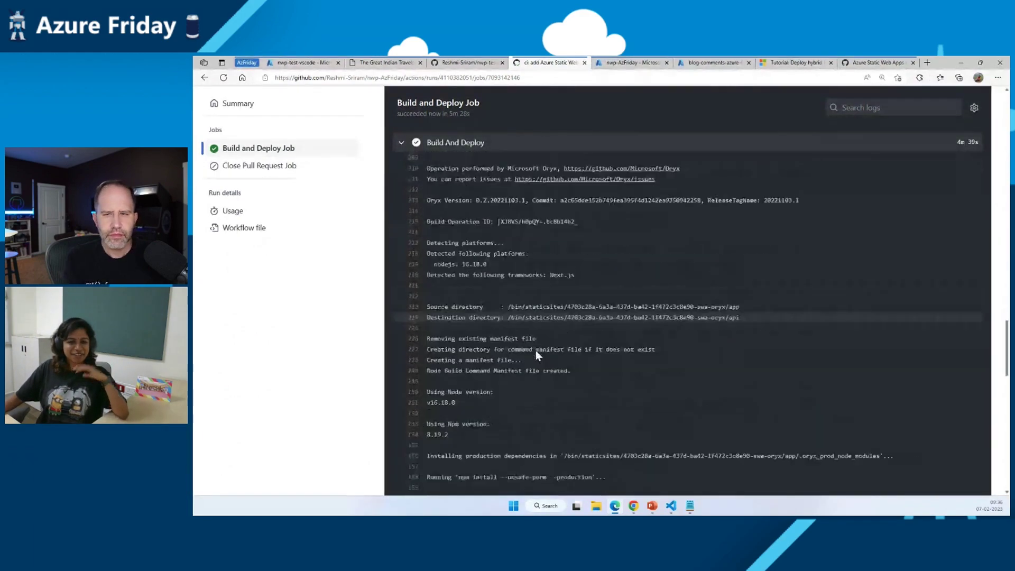
scroll(536, 355, down, 5)
scroll(535, 355, down, 5)
scroll(535, 355, down, 5)
scroll(535, 356, down, 3)
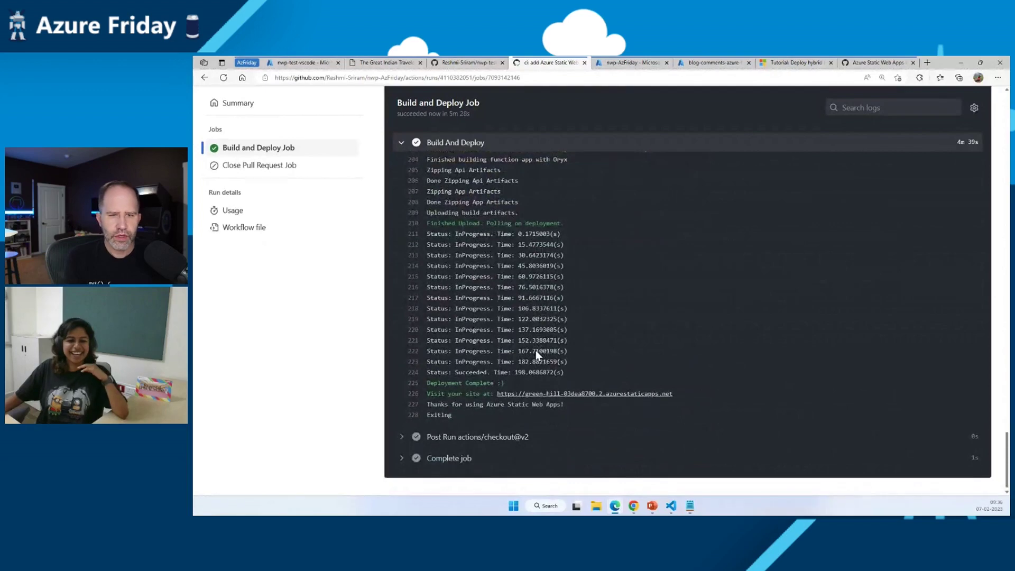
click(585, 393)
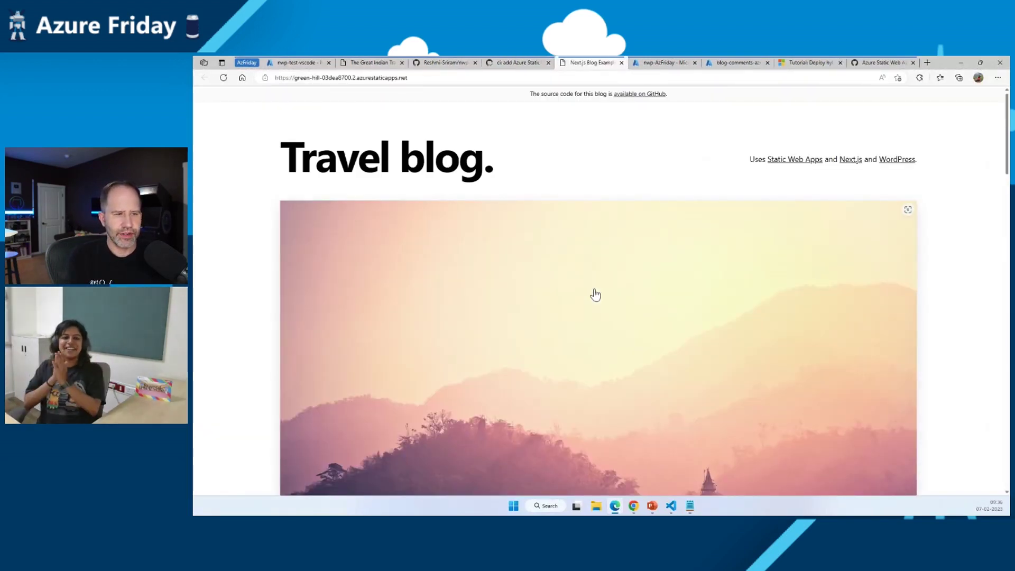
scroll(595, 296, down, 5)
scroll(595, 295, down, 5)
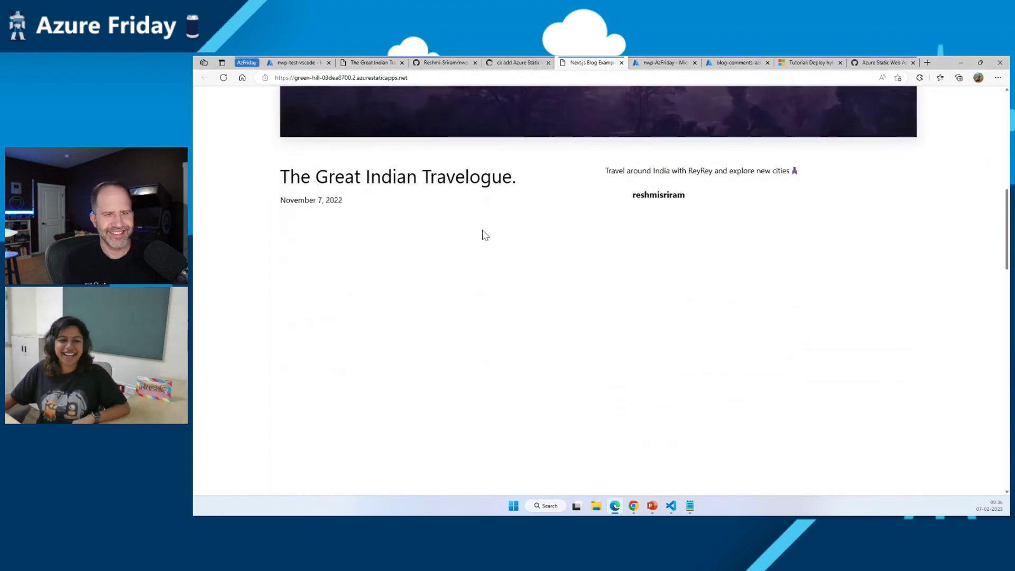
scroll(596, 296, down, 2)
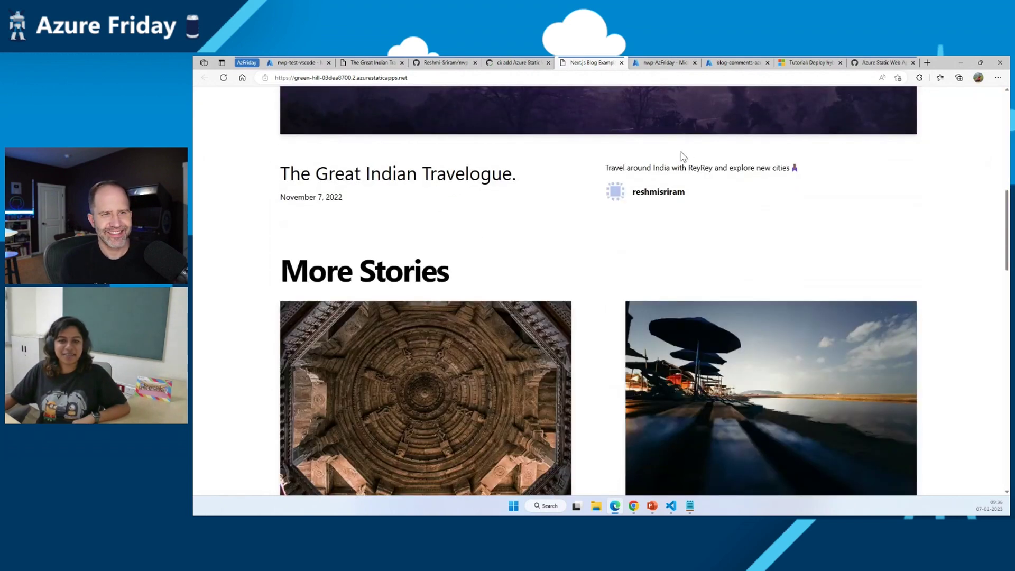
Step: Open The Great Indian Travelogue post on the newly deployed site
click(418, 181)
scroll(518, 370, down, 5)
scroll(518, 370, down, 5)
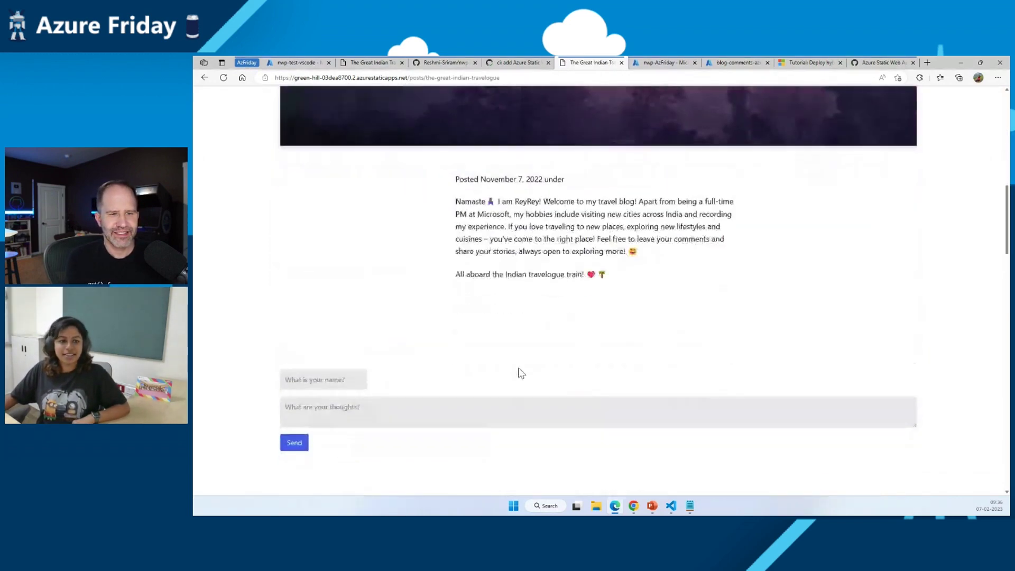
scroll(518, 367, down, 3)
scroll(518, 367, up, 1)
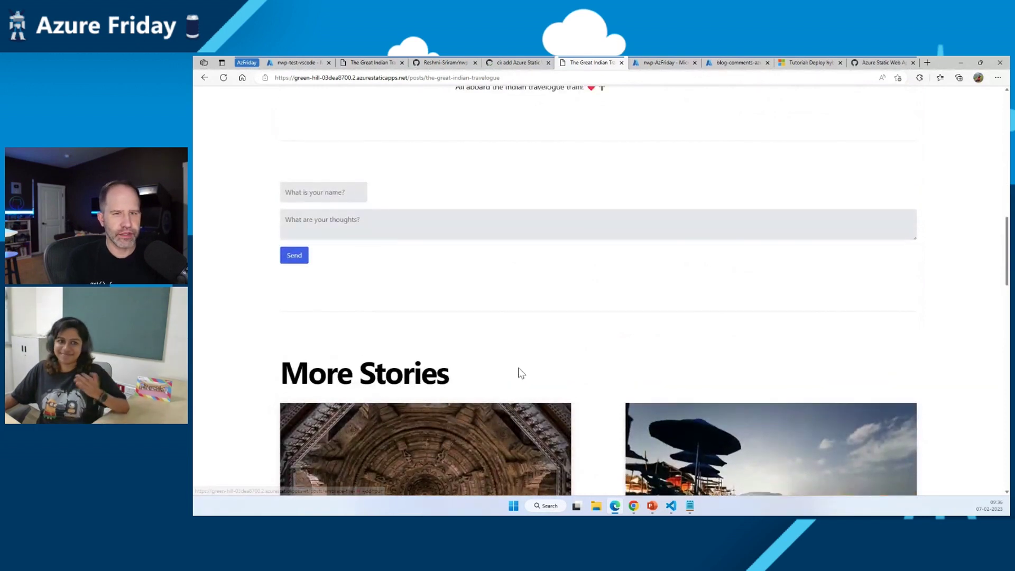
scroll(520, 371, up, 2)
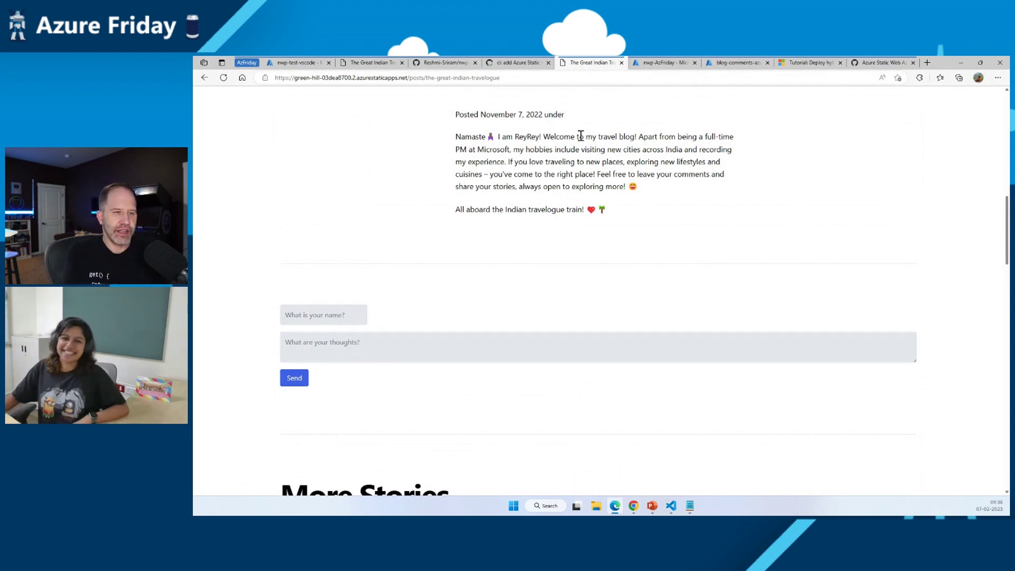
Step: Add a COSMOS_KEY application setting with the pasted Cosmos DB key and save the configuration
click(658, 63)
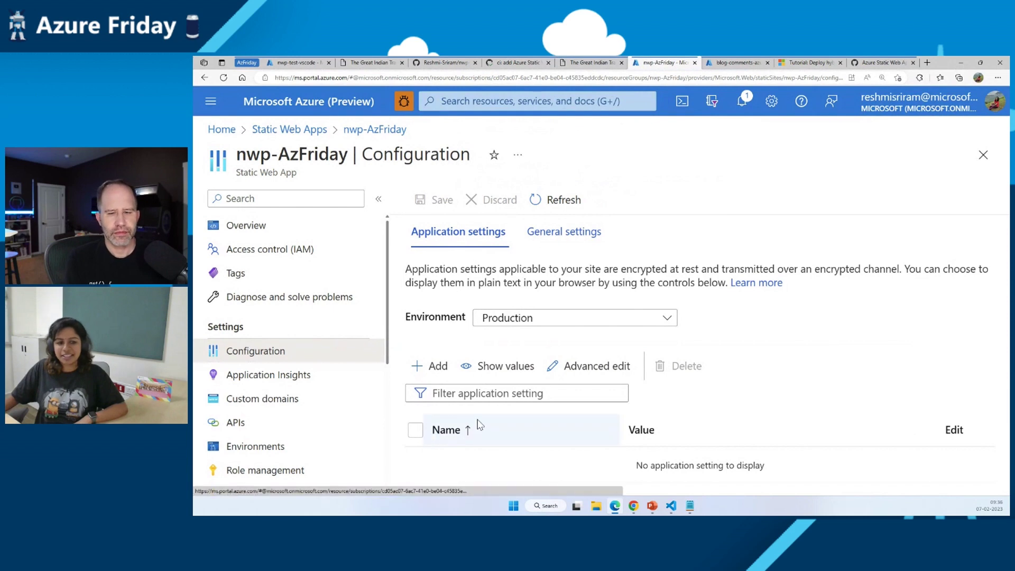
click(430, 365)
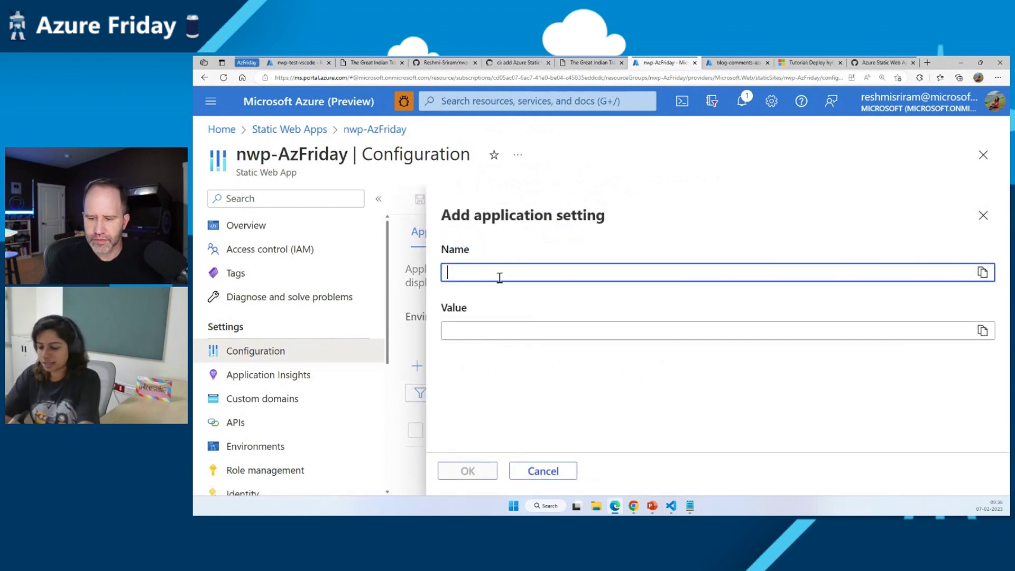
text(CO)
key(Down)
key(Return)
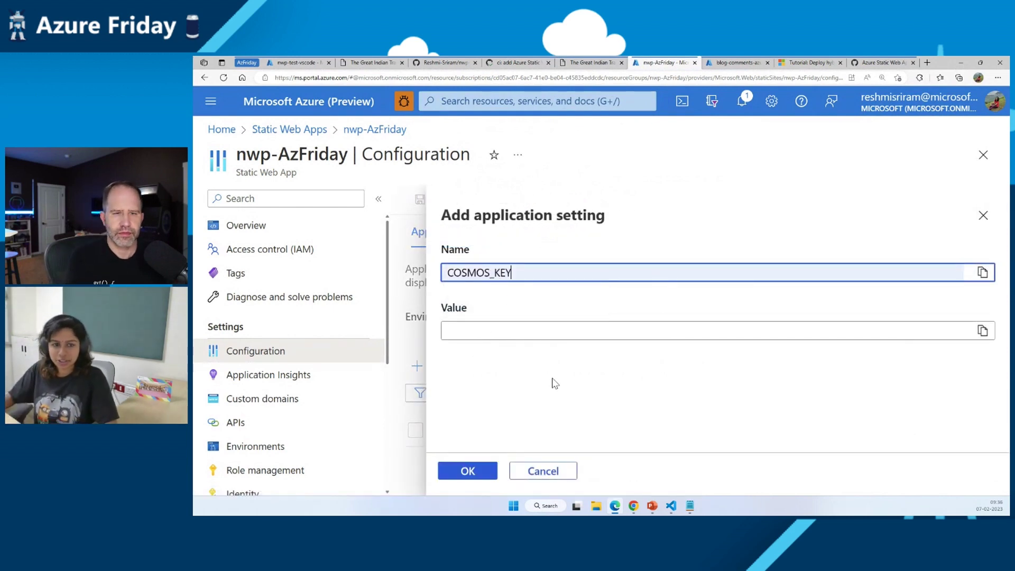
key(alt+Tab)
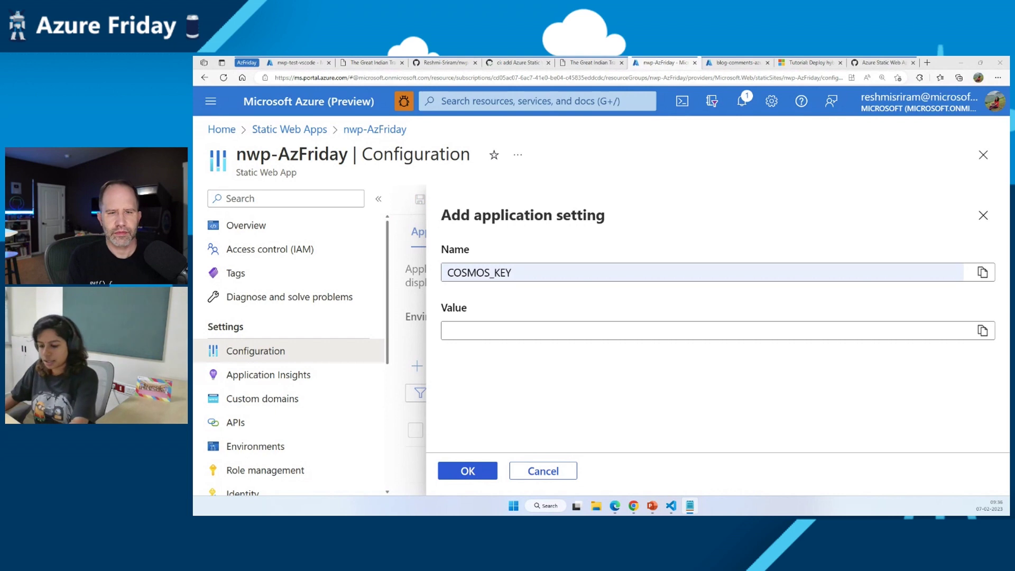
click(565, 333)
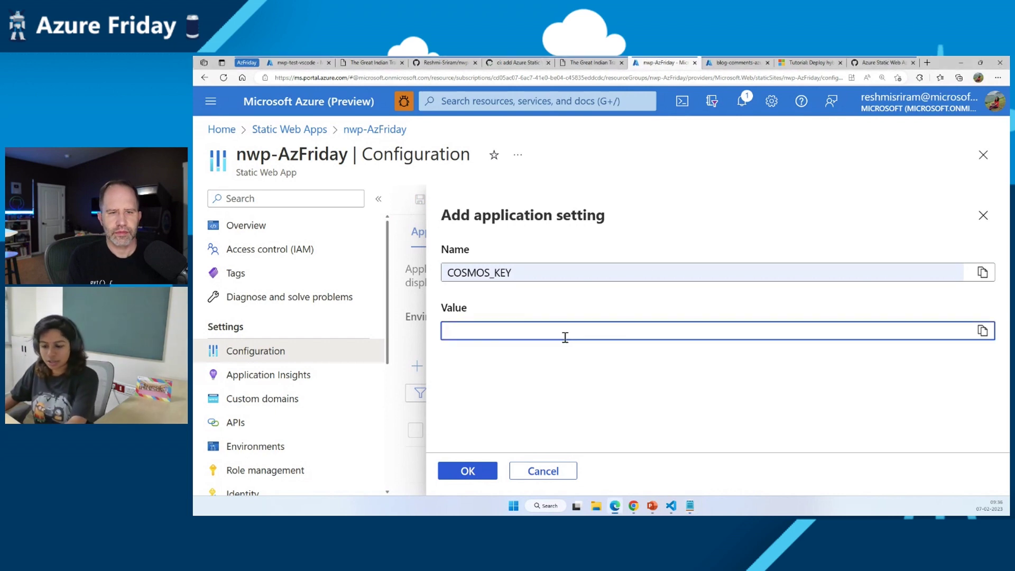
key(ctrl+v)
click(468, 470)
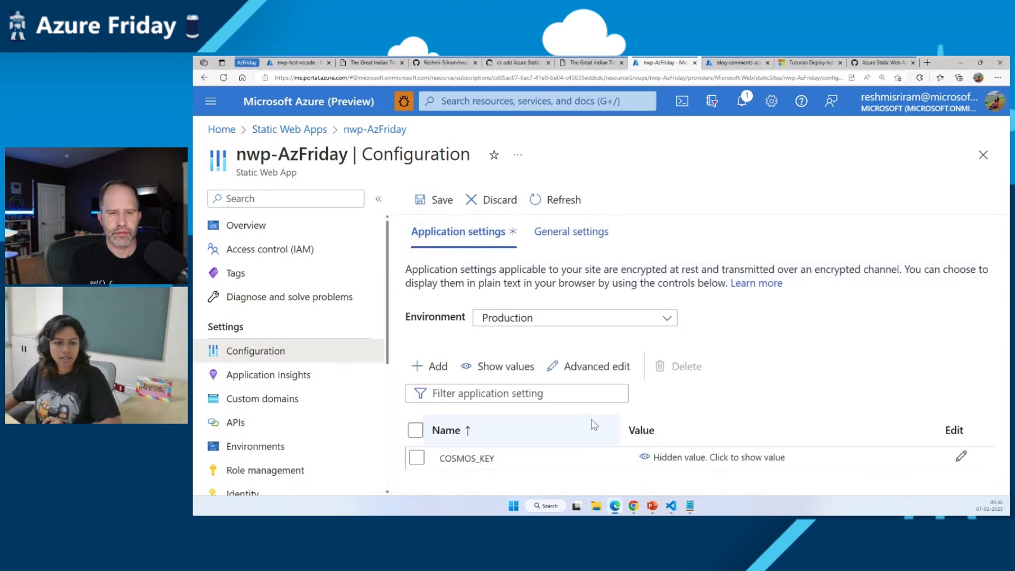
click(434, 199)
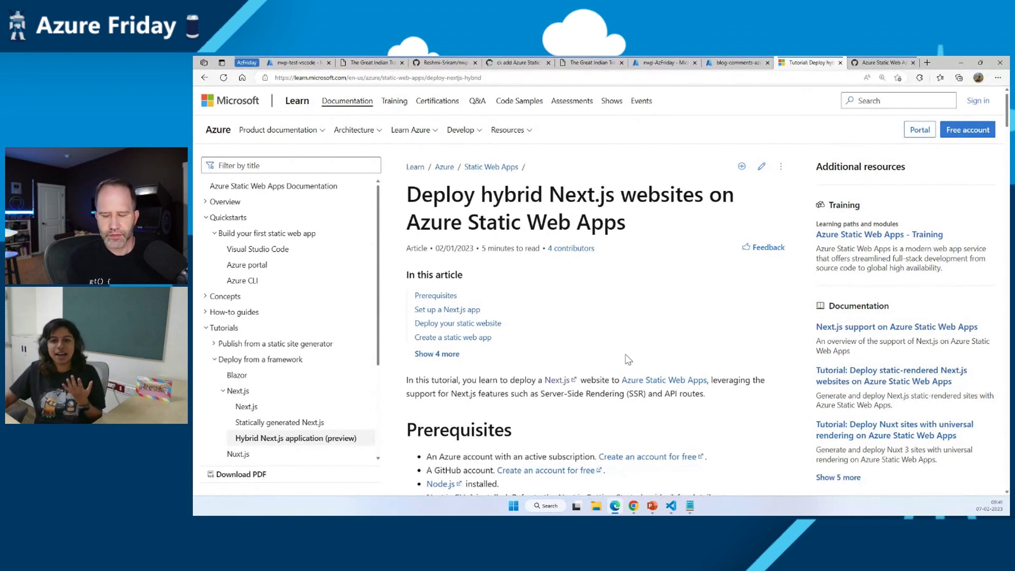
scroll(653, 321, down, 5)
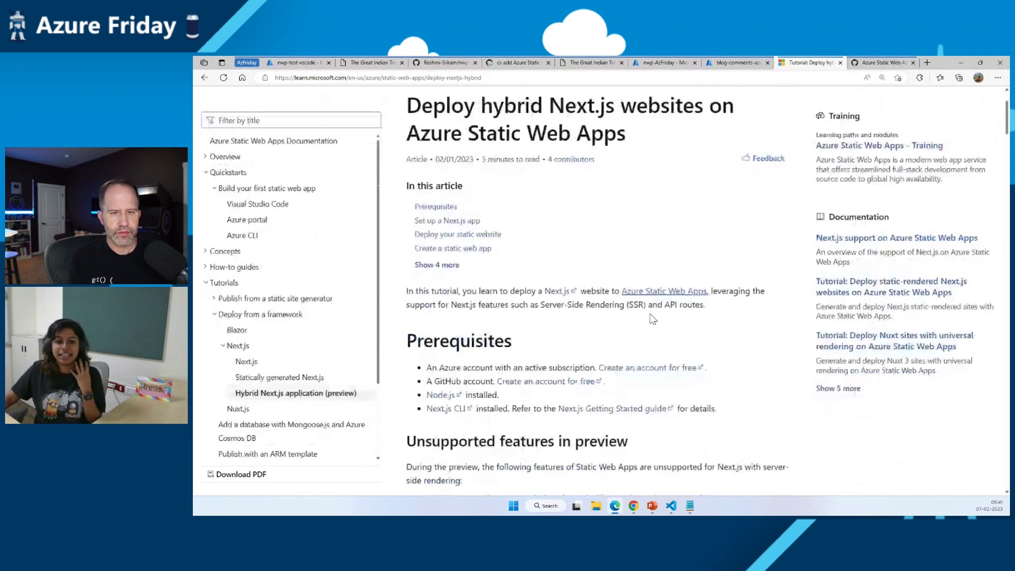
scroll(652, 320, down, 5)
scroll(653, 320, down, 5)
scroll(653, 321, down, 5)
Step: Go from the Next.js server-side rendering discussion to the repository's Discussions list
click(876, 63)
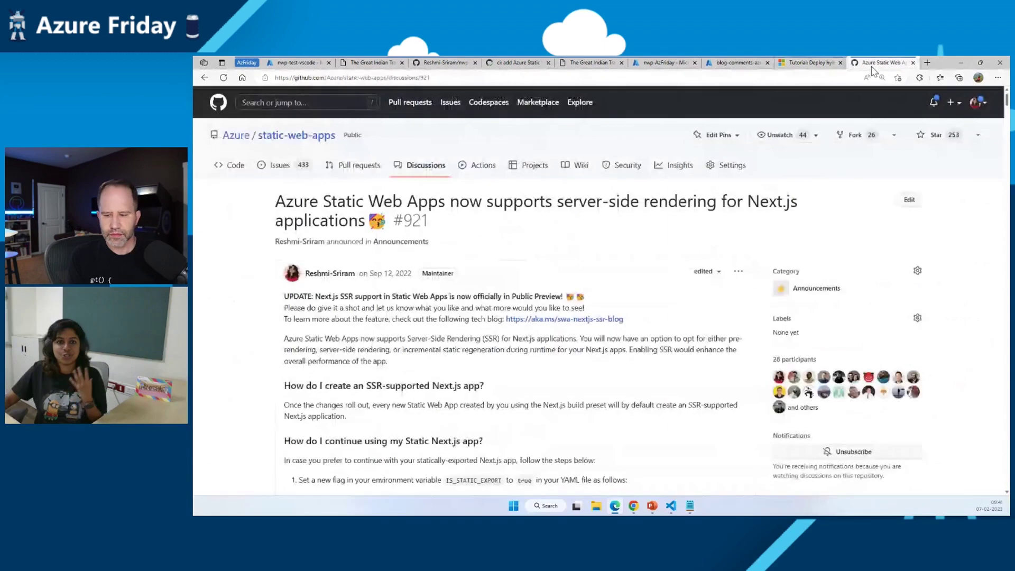
scroll(458, 276, down, 1)
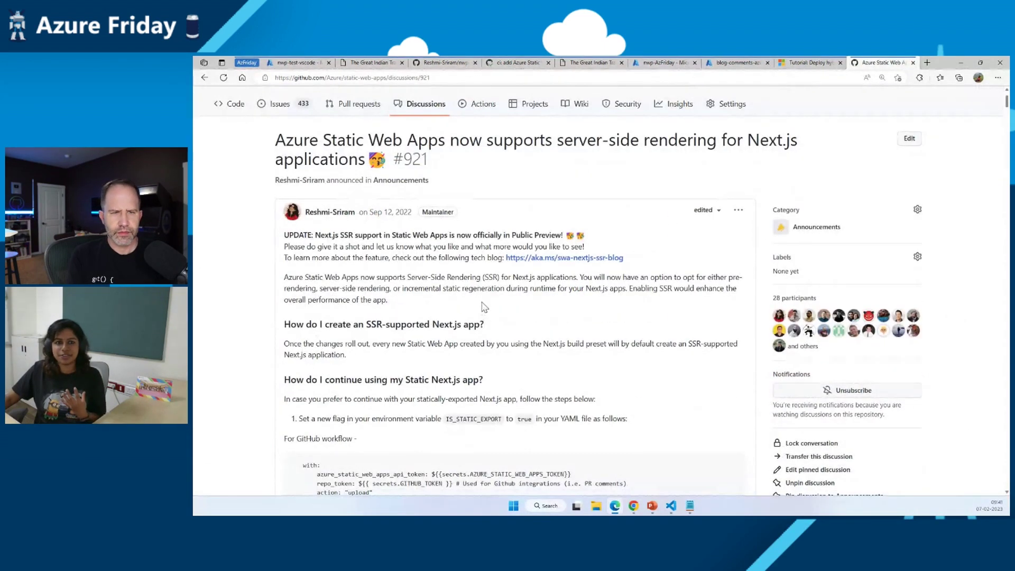
scroll(483, 308, up, 1)
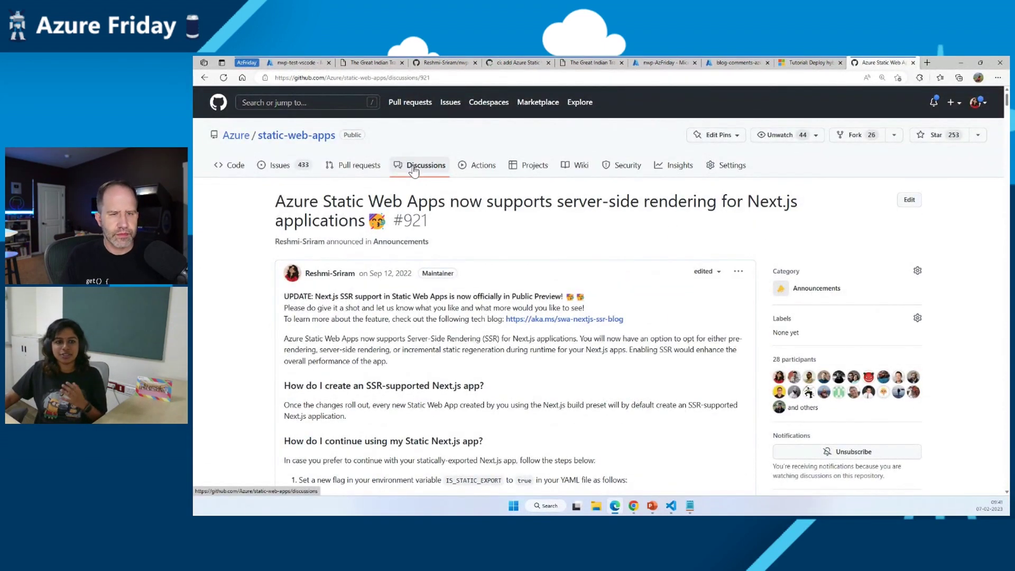
click(425, 165)
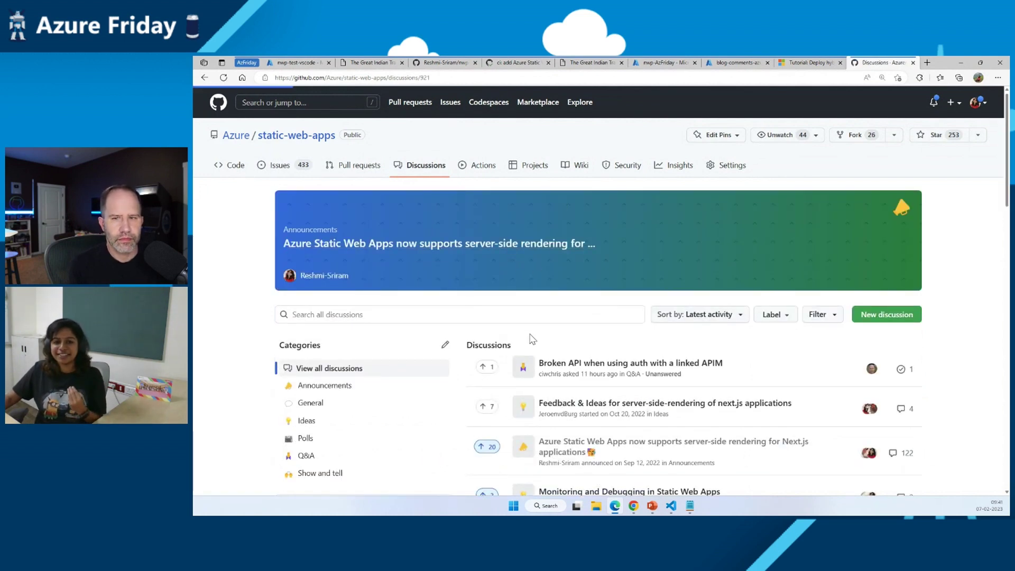
scroll(530, 345, down, 10)
scroll(530, 344, down, 5)
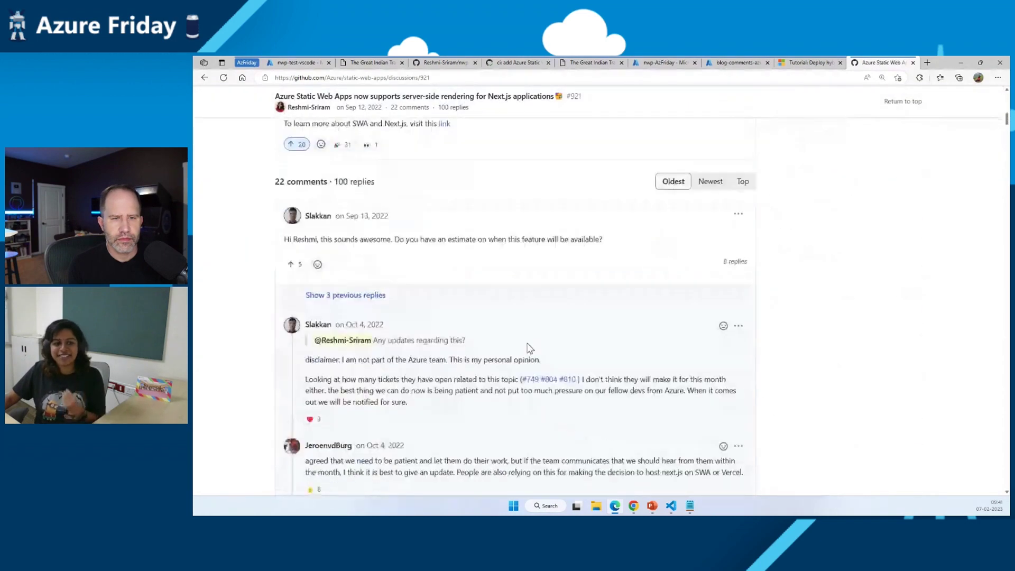
scroll(530, 345, down, 5)
scroll(529, 345, down, 5)
scroll(475, 365, down, 5)
scroll(435, 382, down, 3)
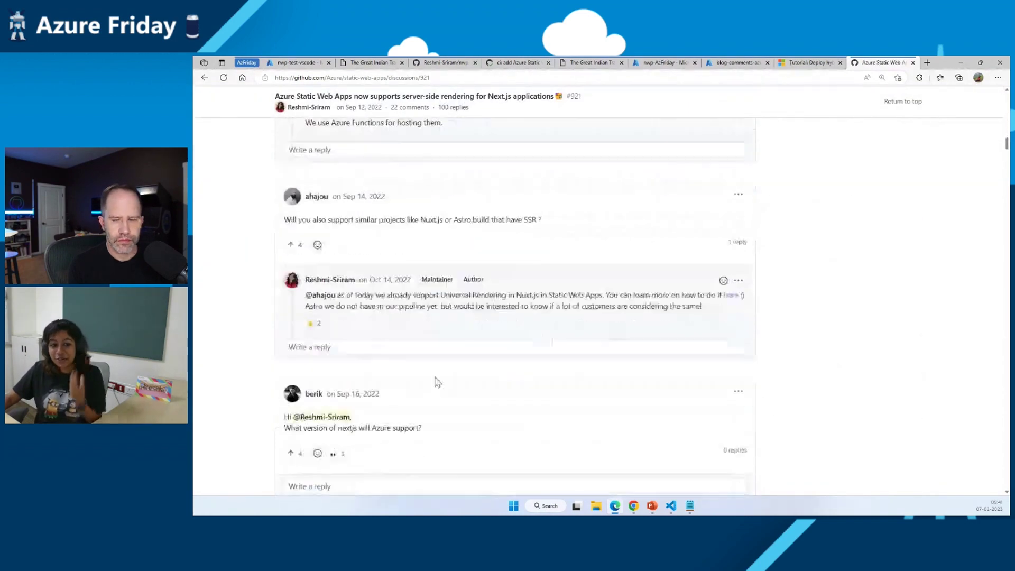
scroll(435, 381, down, 3)
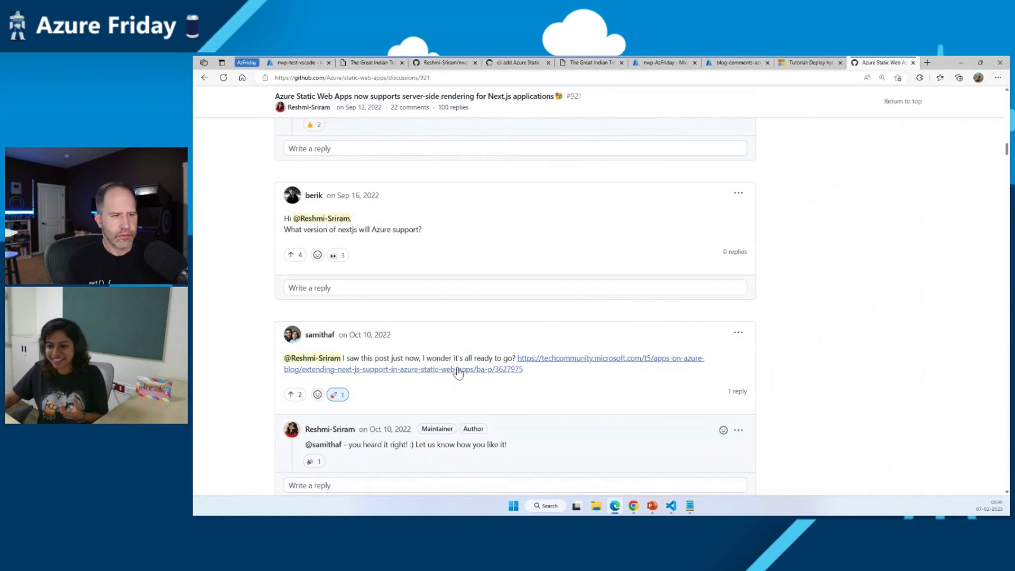
scroll(458, 373, down, 4)
scroll(476, 365, down, 4)
scroll(483, 361, up, 4)
scroll(492, 359, up, 4)
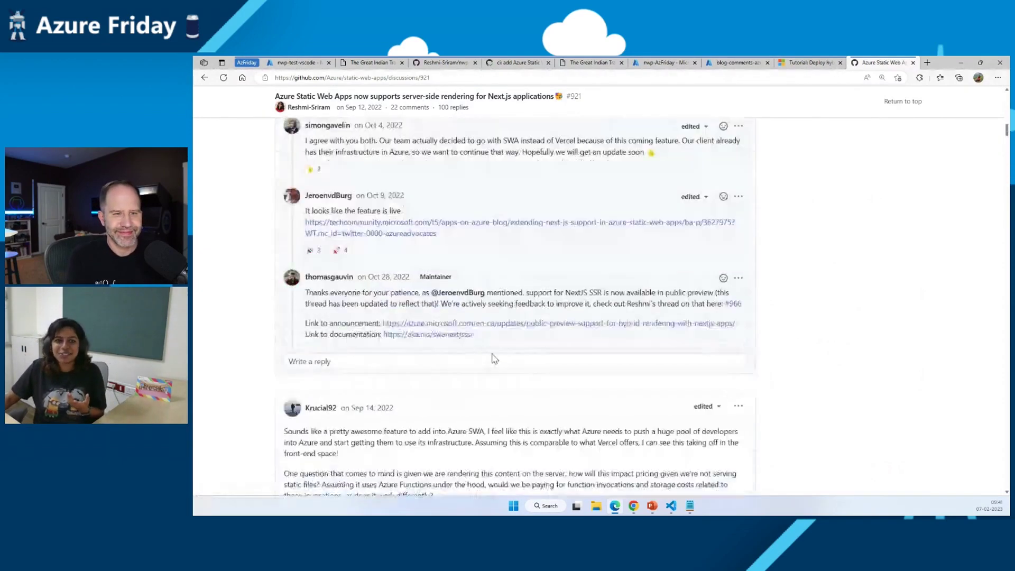
scroll(494, 359, up, 8)
scroll(488, 341, up, 8)
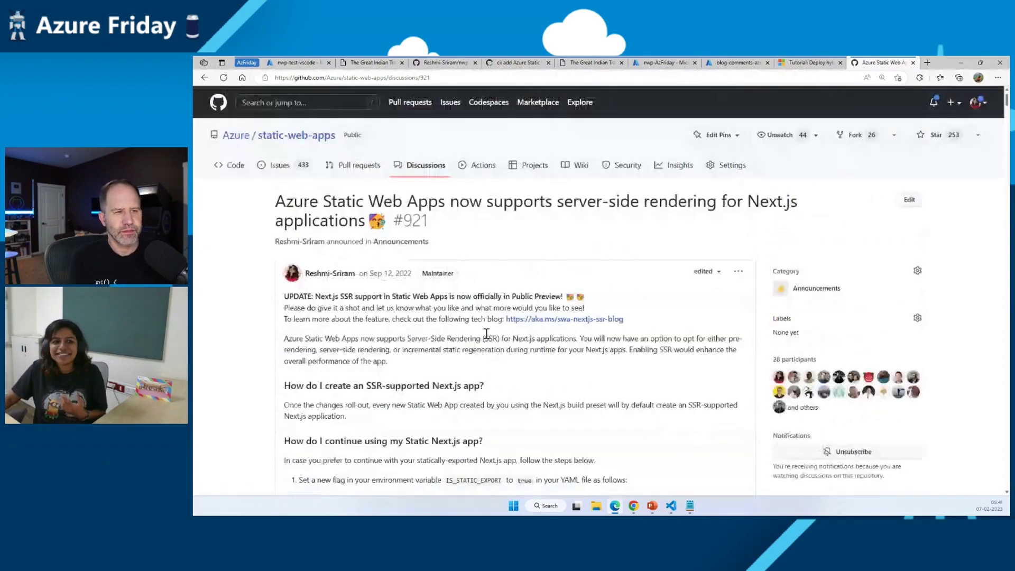
click(800, 64)
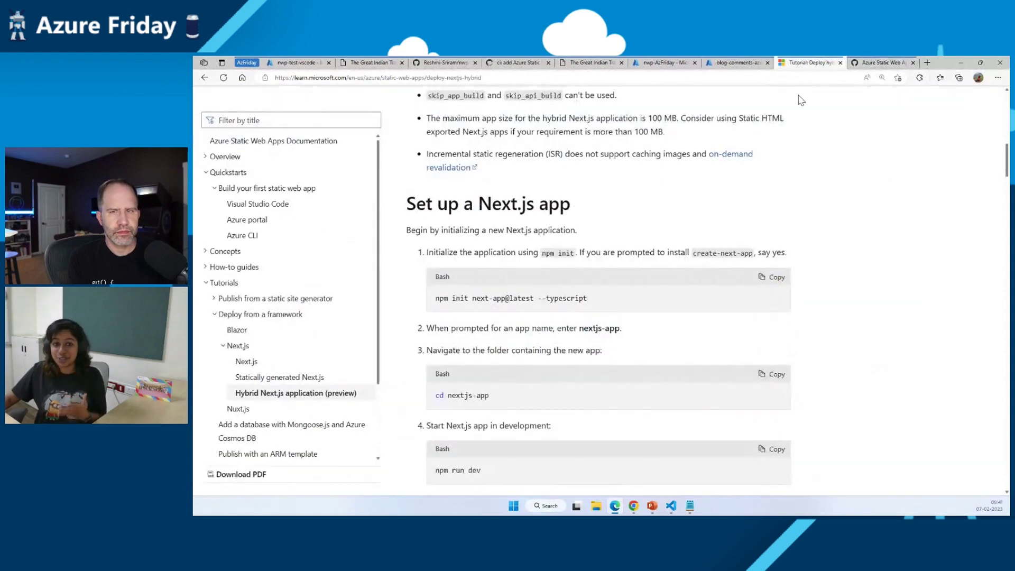
scroll(845, 284, up, 3)
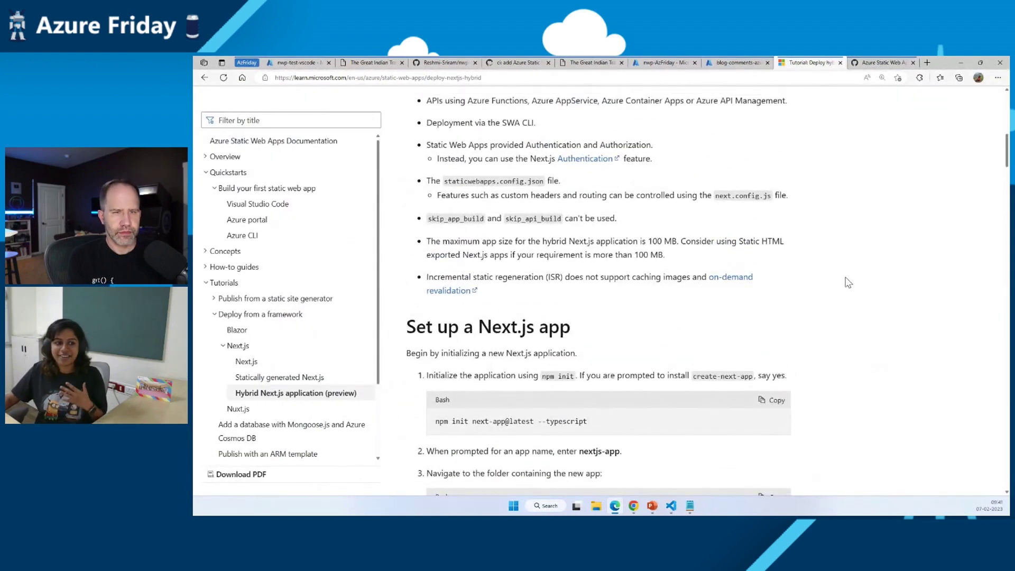